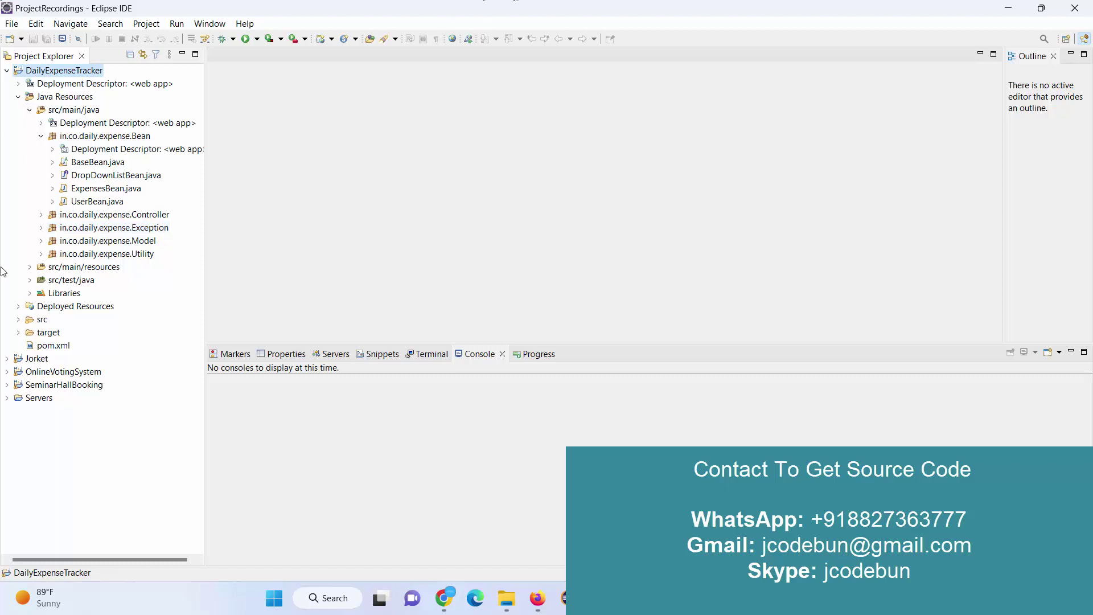
Dismiss the project's Run As menu and collapse the in.co.daily.expense.Bean package.
{"action": "right_click", "coordinate": [85, 77]}
{"action": "mouse_move", "coordinate": [201, 371]}
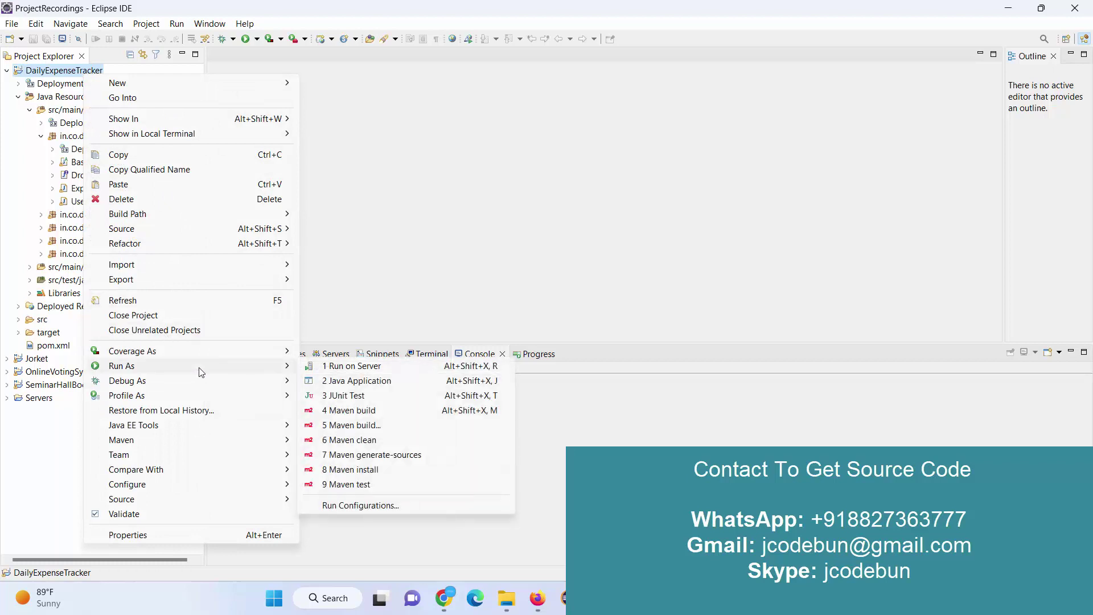
{"action": "left_click", "coordinate": [512, 263]}
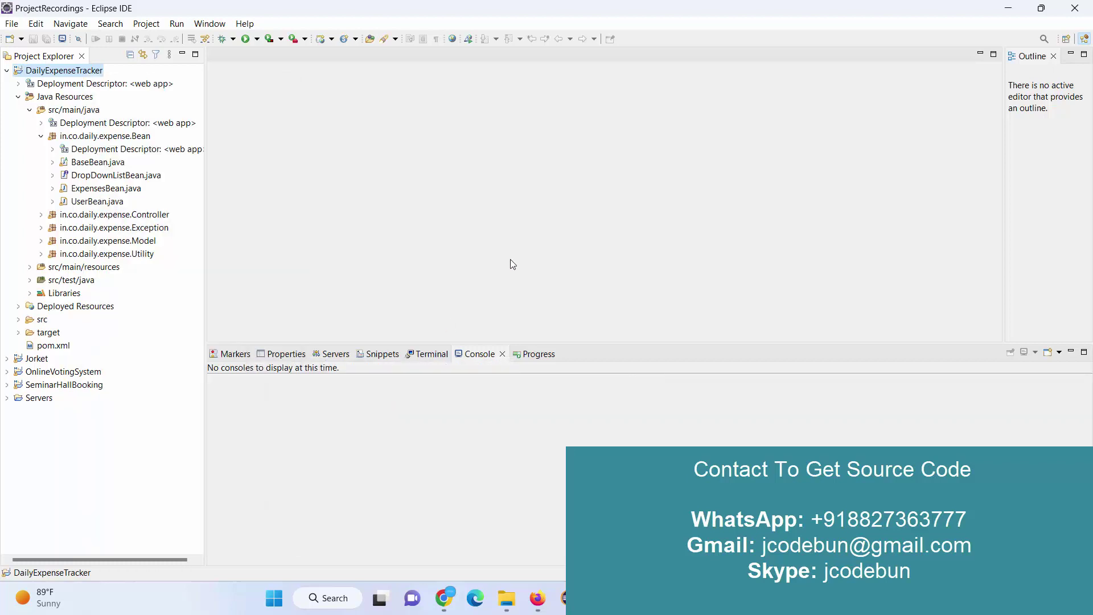
{"action": "left_click", "coordinate": [41, 136]}
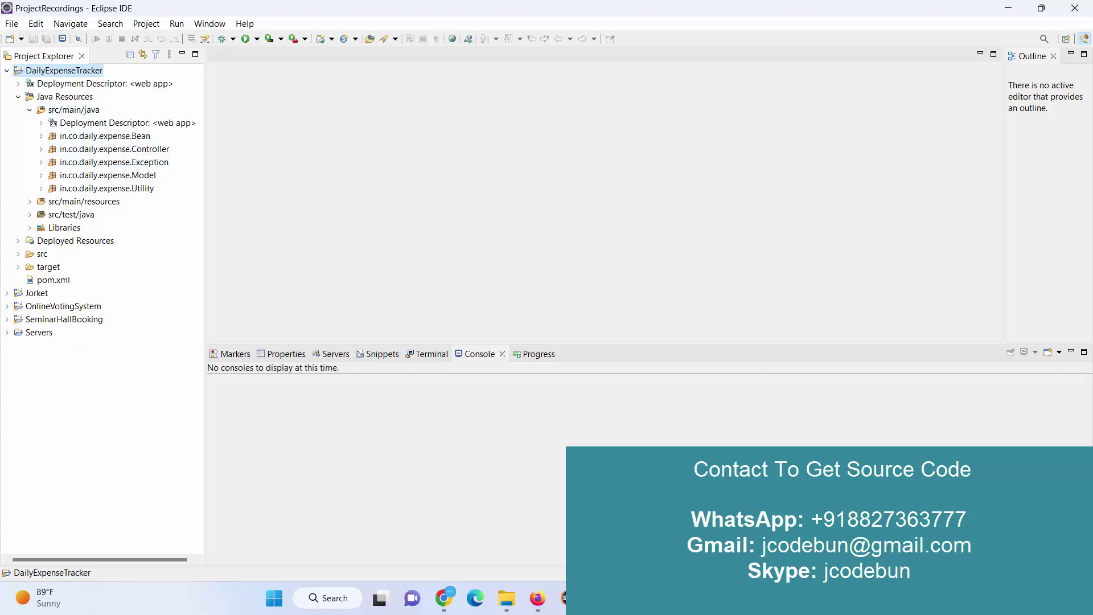
In MySQL Workbench, set dailyexpensetracker as default schema and query all rows of its user table.
{"action": "key", "text": "alt+Tab"}
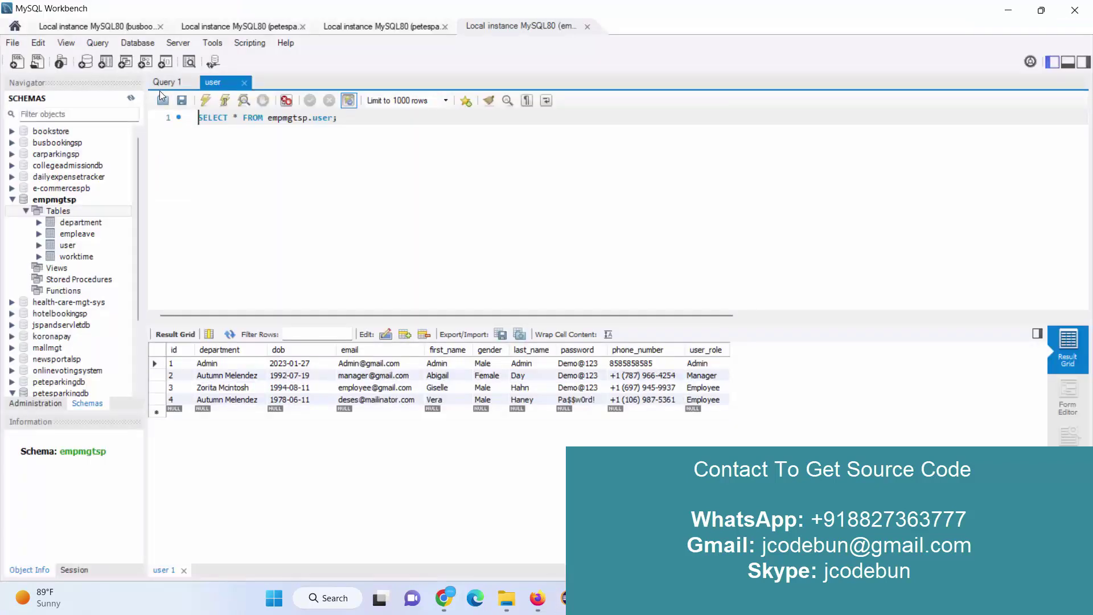
{"action": "double_click", "coordinate": [32, 200]}
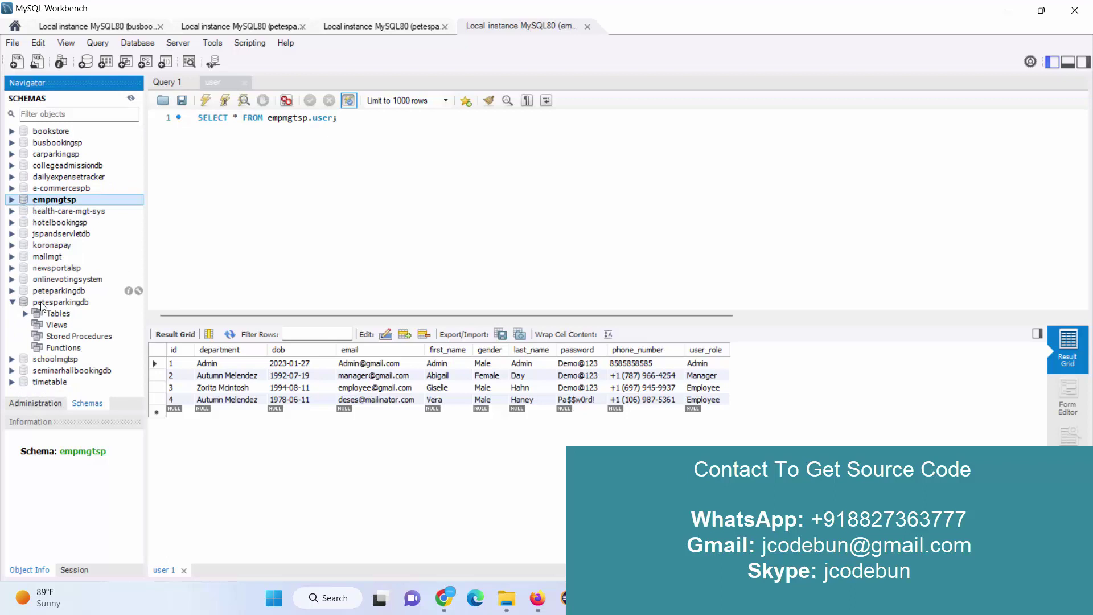
{"action": "double_click", "coordinate": [41, 302]}
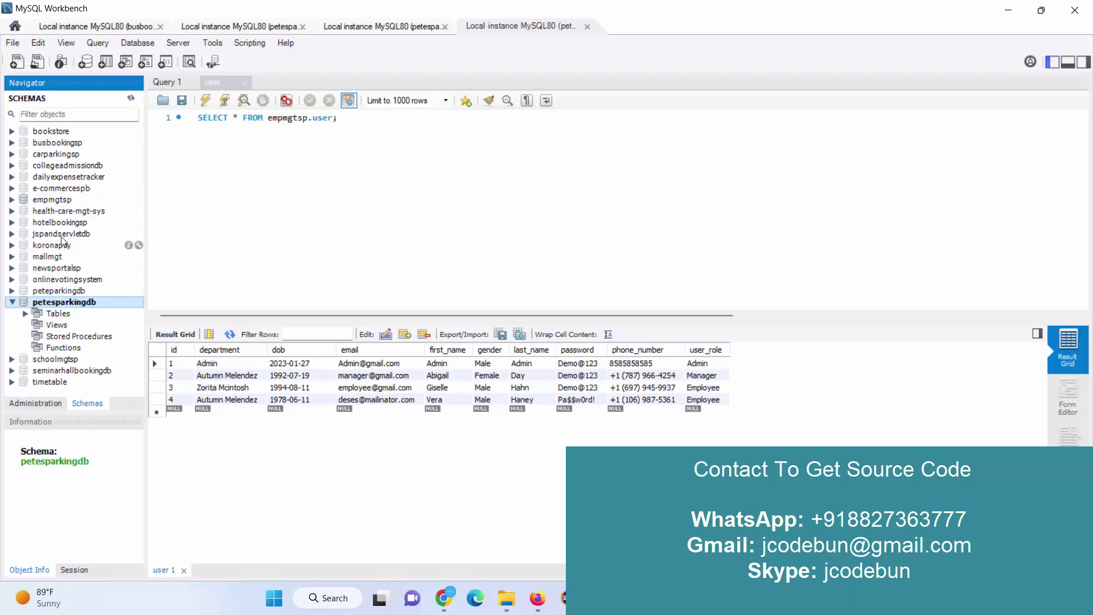
{"action": "double_click", "coordinate": [57, 177]}
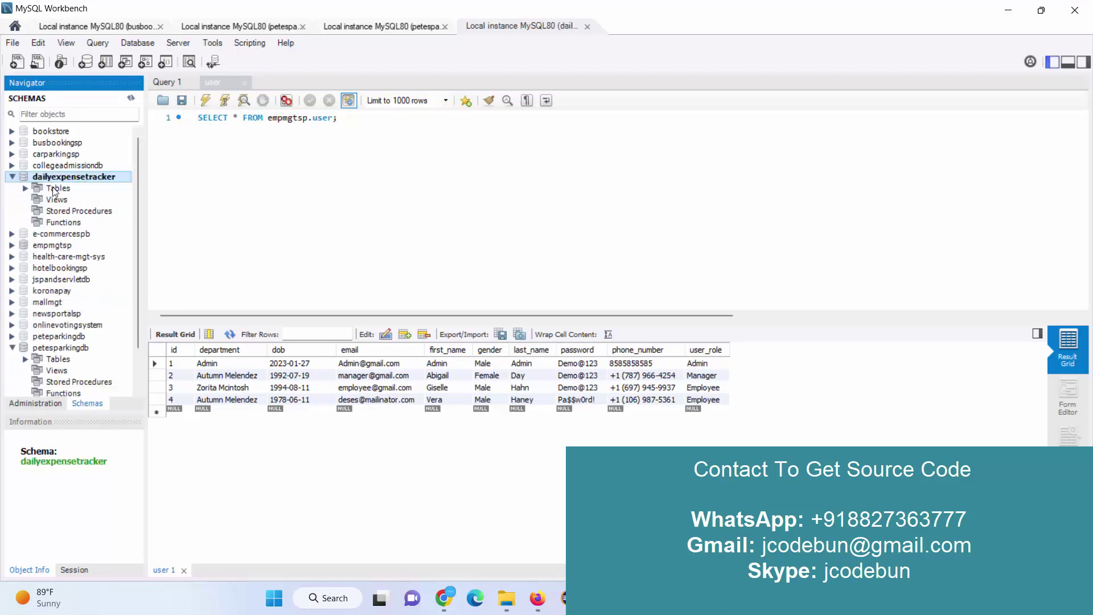
{"action": "double_click", "coordinate": [53, 188]}
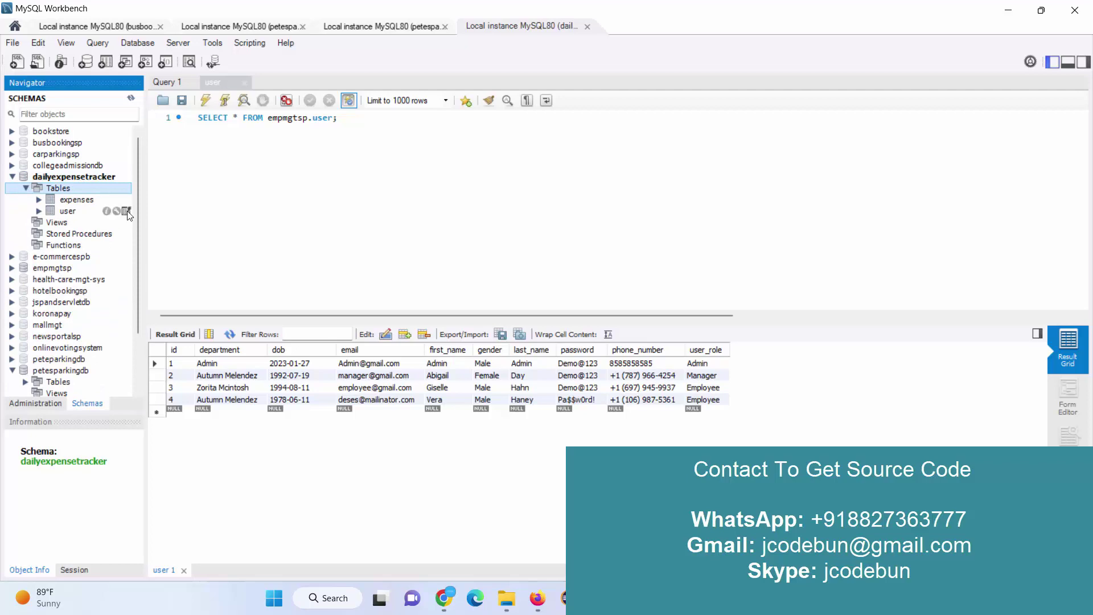
{"action": "left_click", "coordinate": [127, 212]}
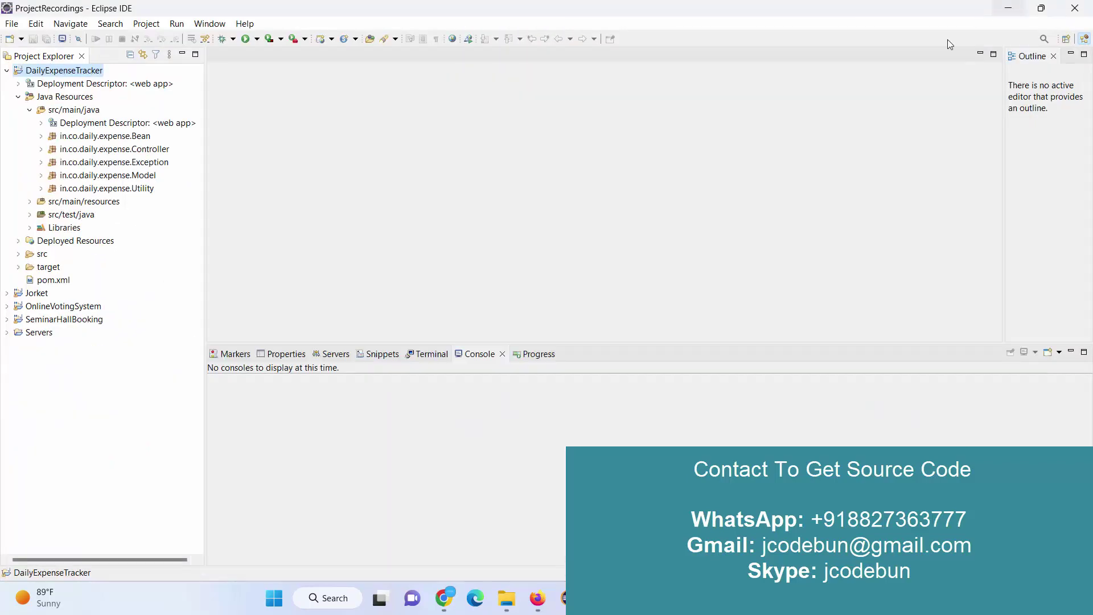
Run DailyExpenseTracker on Tomcat v8.5 Server at localhost to open its welcome page.
{"action": "right_click", "coordinate": [57, 75]}
{"action": "mouse_move", "coordinate": [182, 363]}
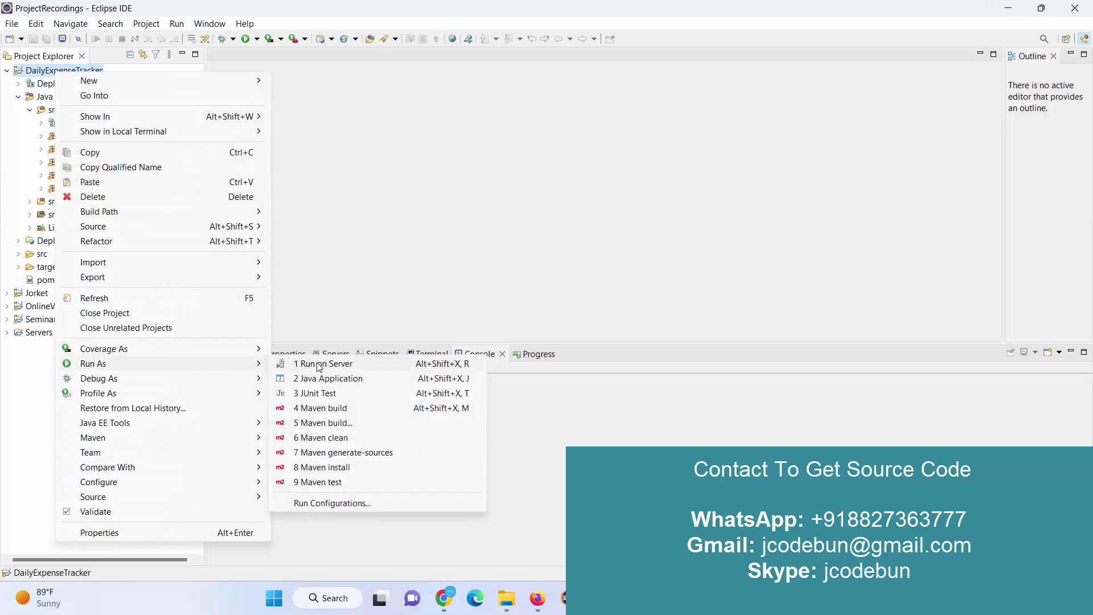
{"action": "left_click", "coordinate": [319, 364]}
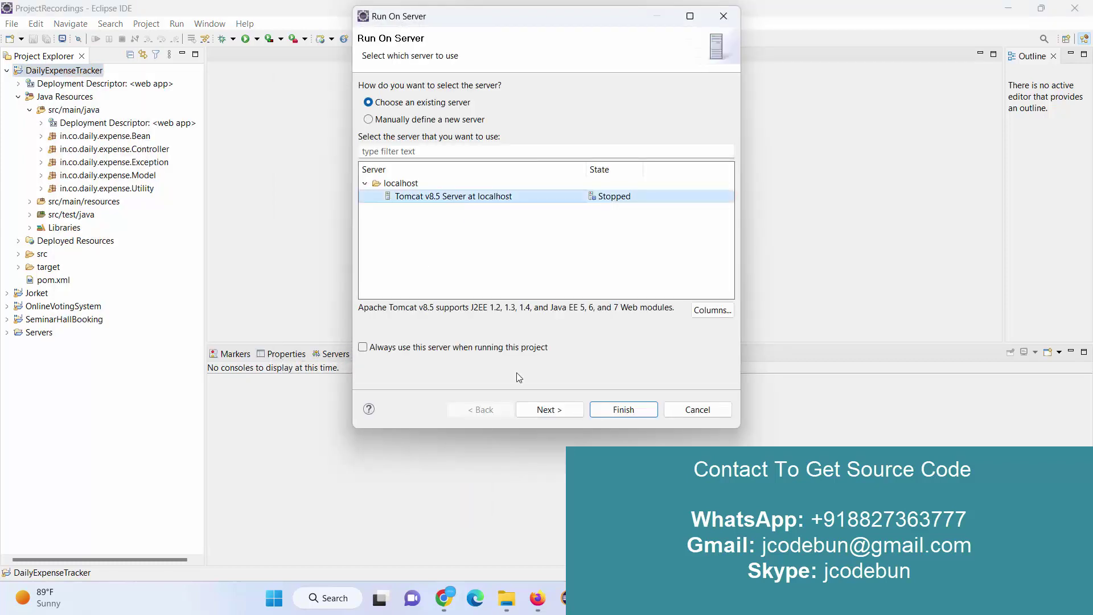
{"action": "left_click", "coordinate": [615, 412]}
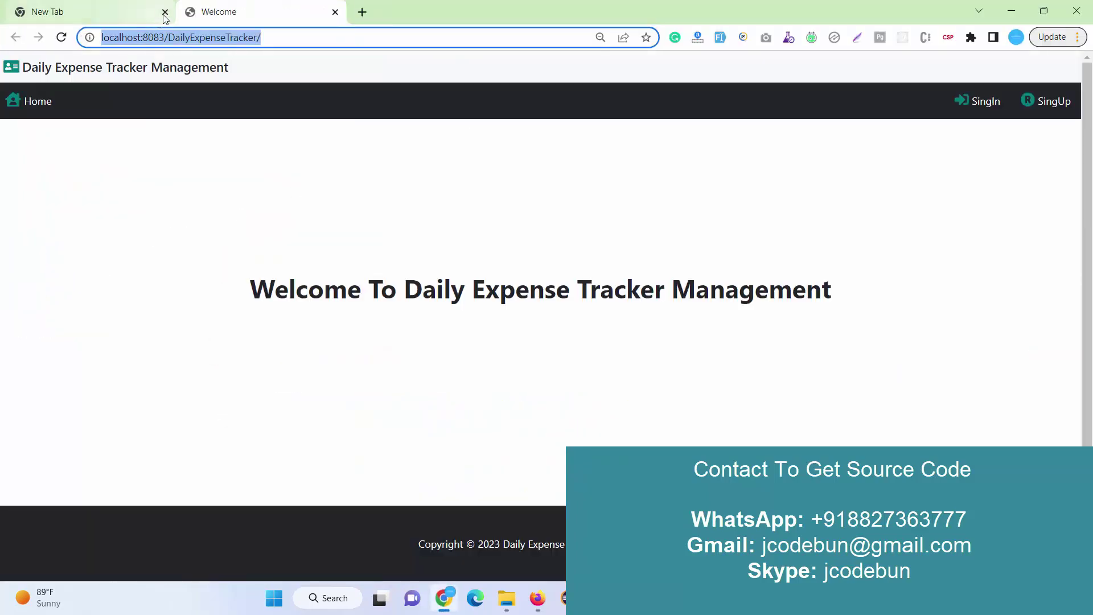
Close the extra browser tab, minimize Chrome, and open the project's pom.xml.
{"action": "left_click", "coordinate": [165, 12]}
{"action": "left_click", "coordinate": [1011, 10]}
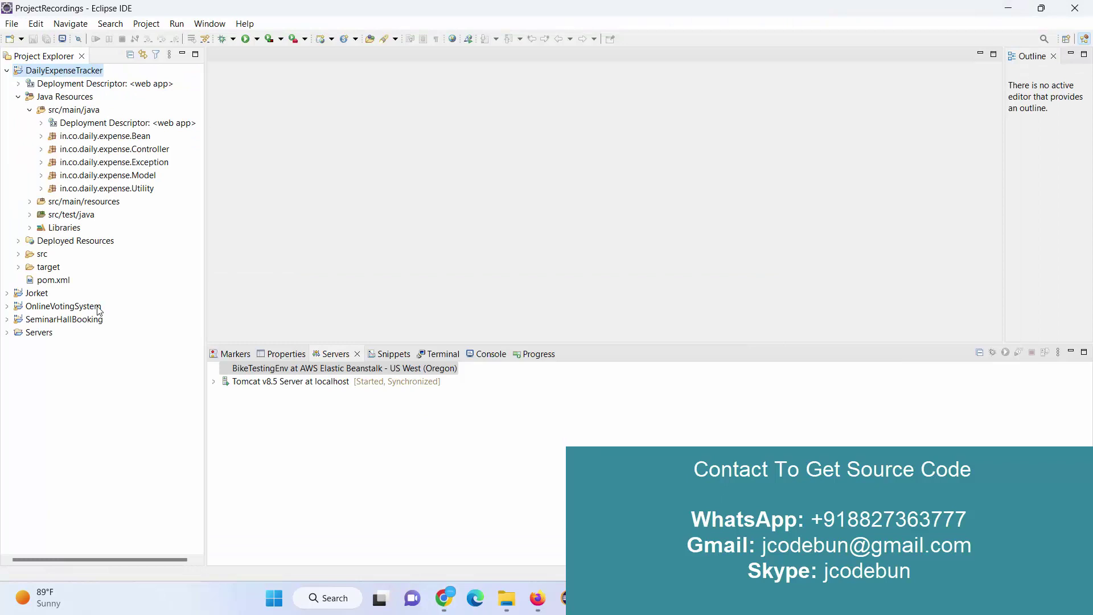
{"action": "double_click", "coordinate": [53, 280]}
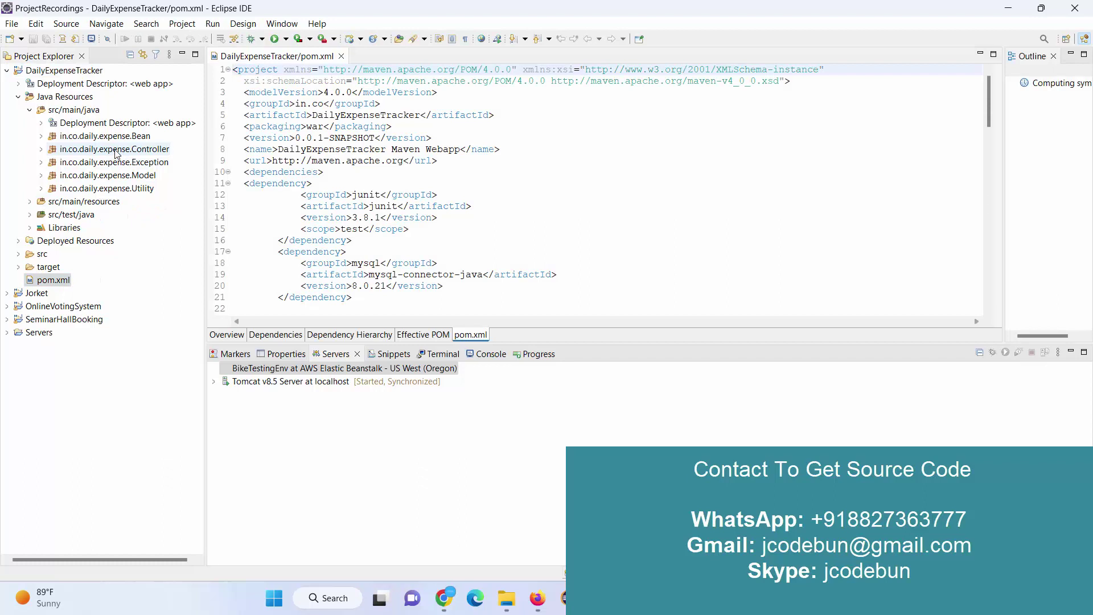
Expand the Controller package, src/main/resources and src/test/java, then check the mysql dependency.
{"action": "double_click", "coordinate": [114, 149]}
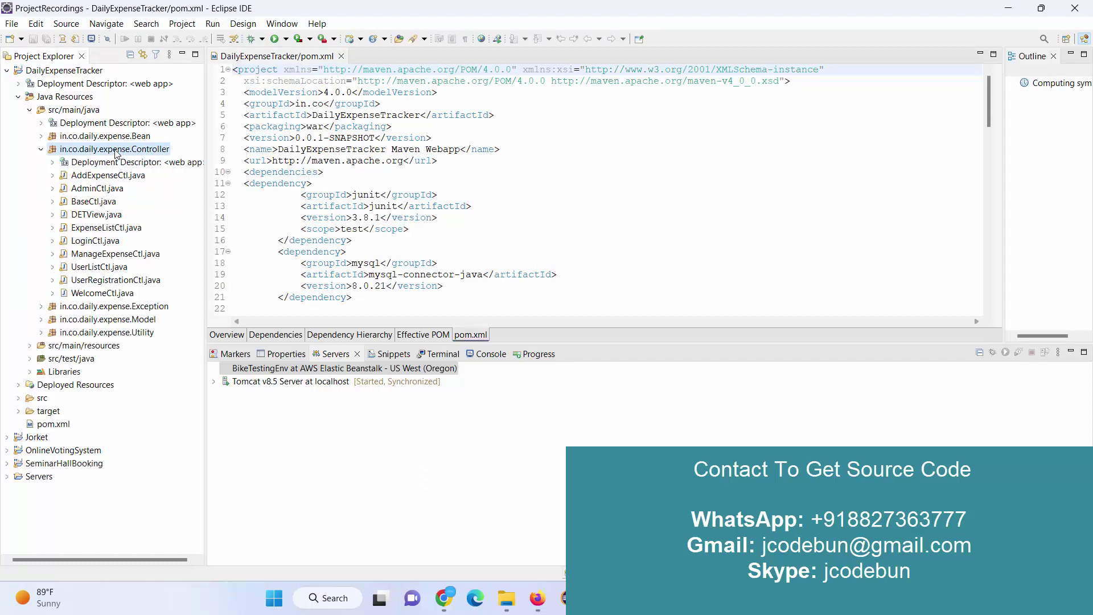
{"action": "double_click", "coordinate": [91, 346]}
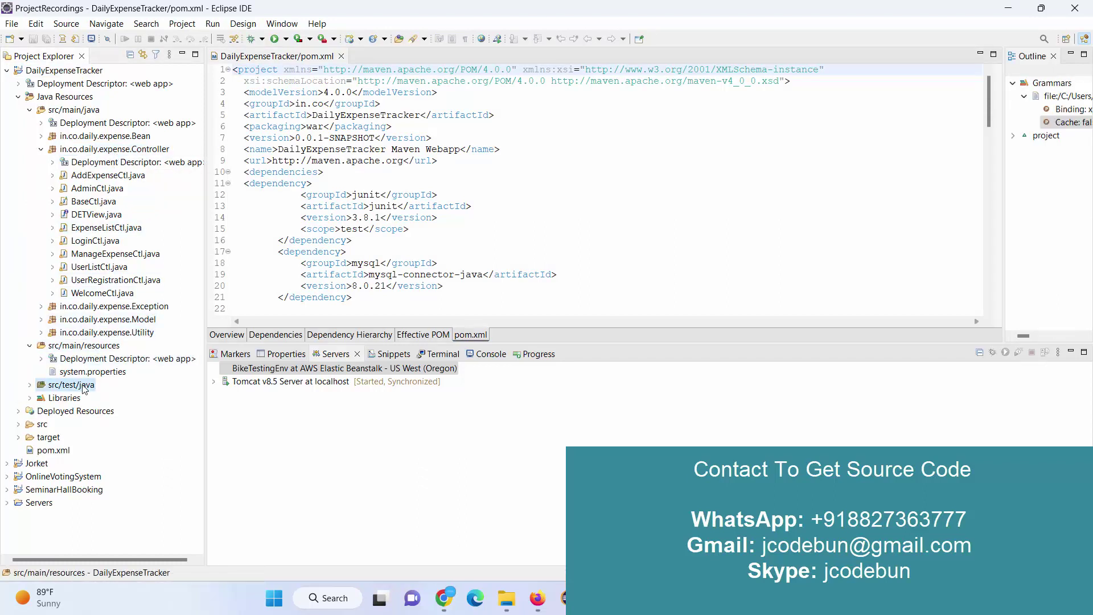
{"action": "double_click", "coordinate": [84, 386]}
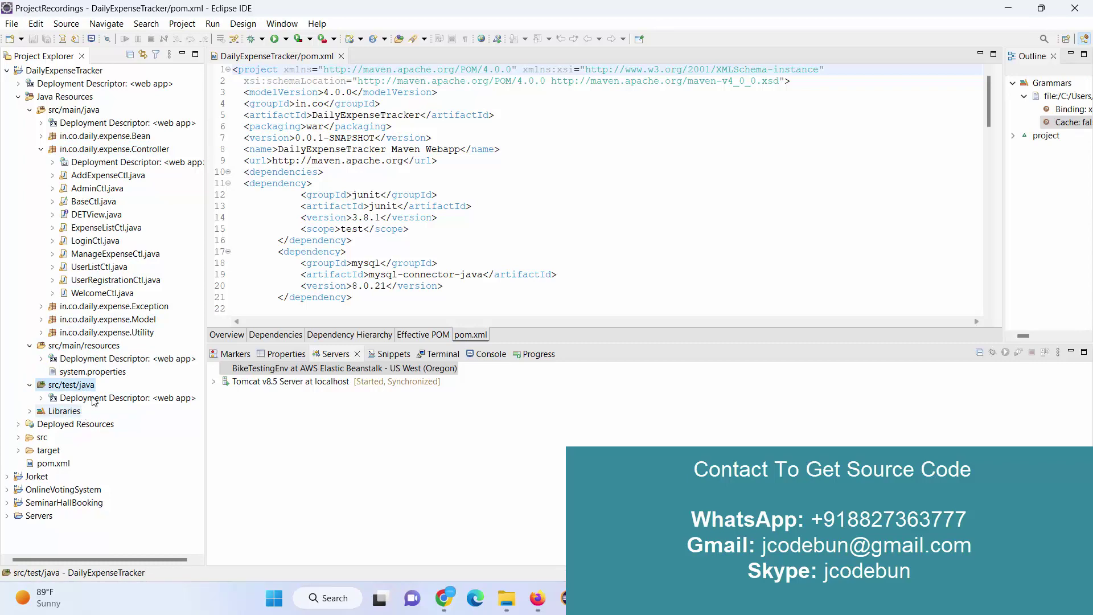
{"action": "left_click", "coordinate": [392, 251]}
{"action": "scroll", "coordinate": [392, 253], "scroll_direction": "down", "scroll_amount": 2}
{"action": "scroll", "coordinate": [393, 252], "scroll_direction": "up", "scroll_amount": 2}
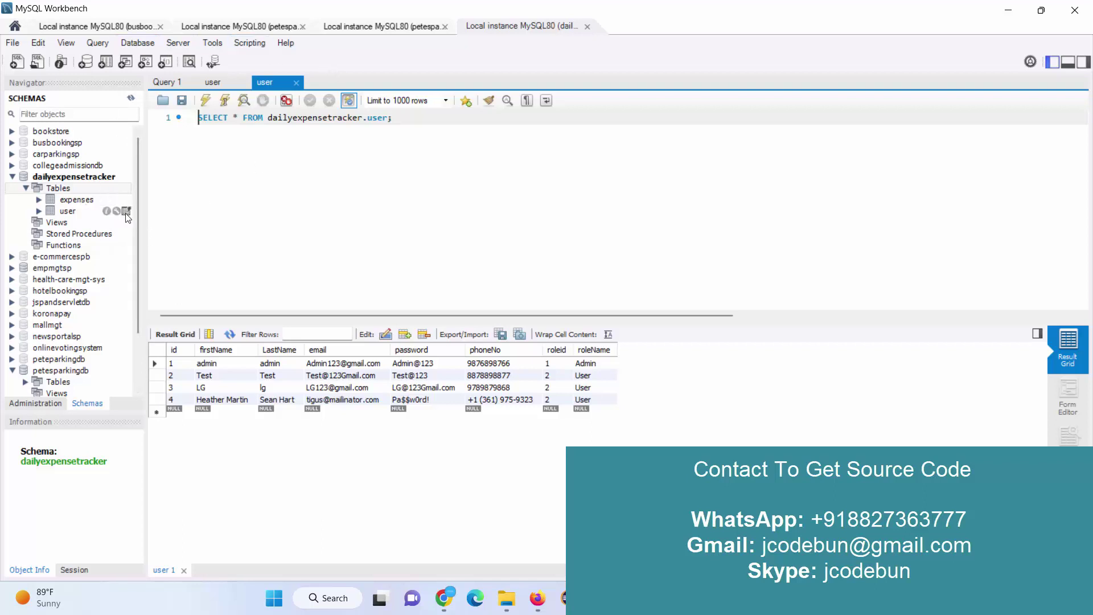
Re-query the user table rows in Workbench, then minimize it to return to Eclipse.
{"action": "left_click", "coordinate": [126, 210]}
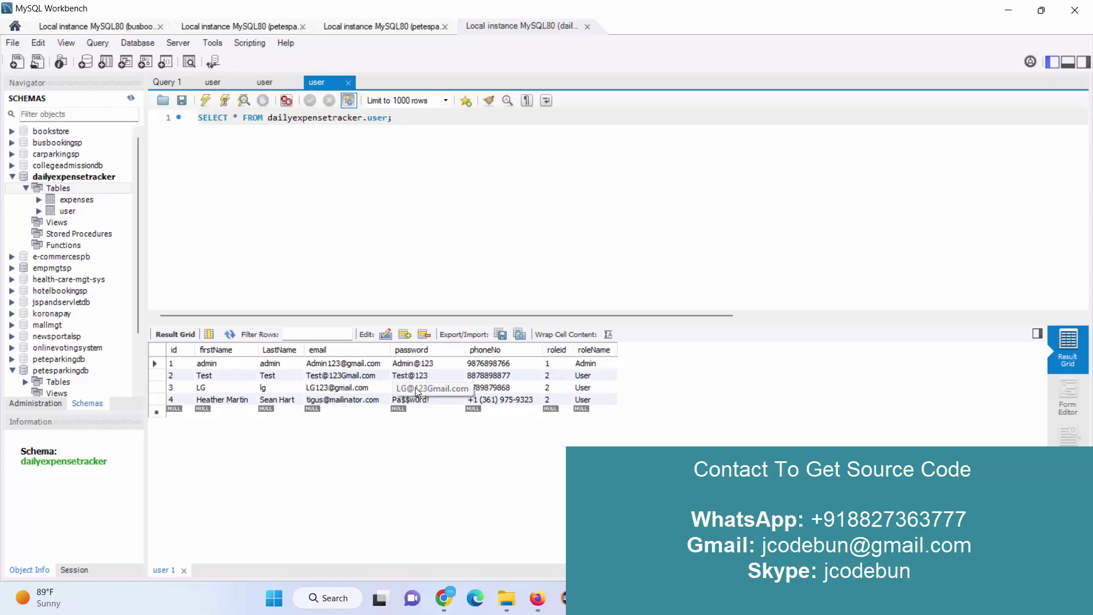
{"action": "left_click", "coordinate": [1008, 10]}
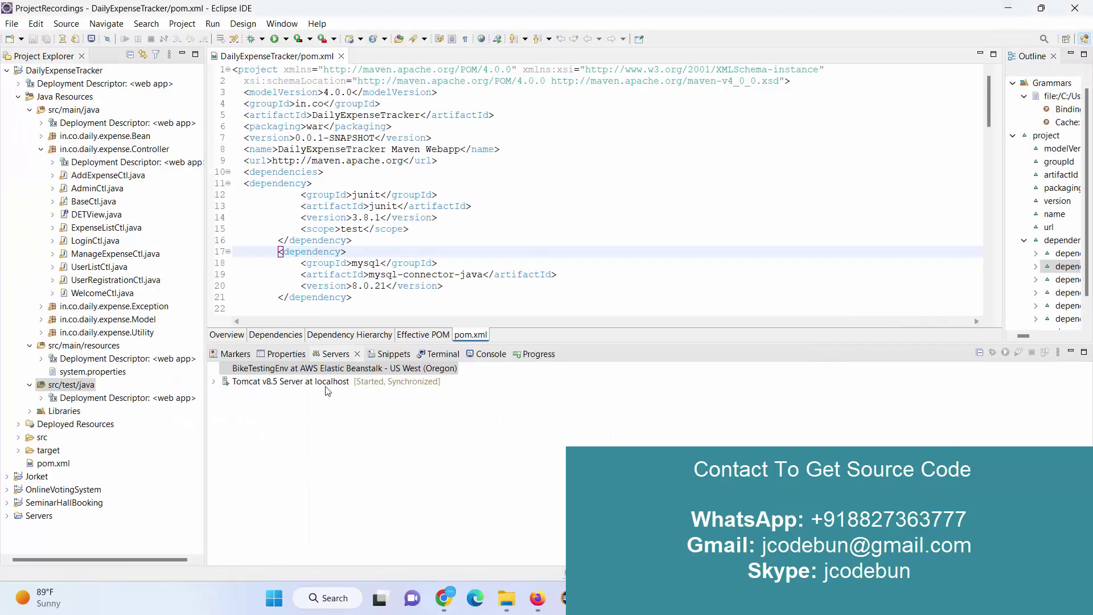
Redeploy DailyExpenseTracker with Run on Server, stepping through Next to Finish.
{"action": "right_click", "coordinate": [89, 72]}
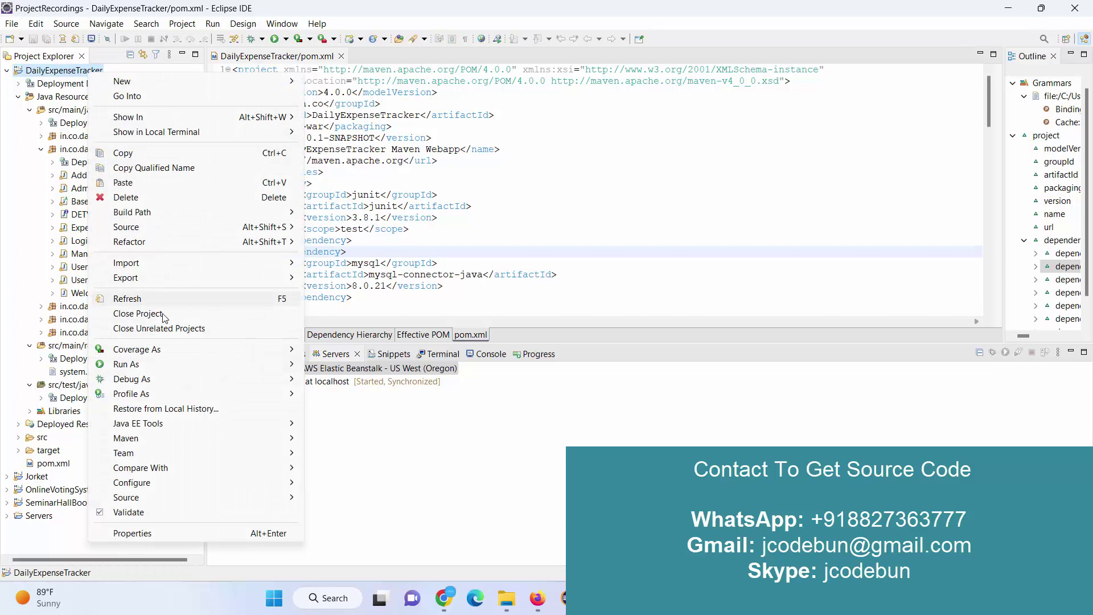
{"action": "mouse_move", "coordinate": [215, 367]}
{"action": "left_click", "coordinate": [376, 365]}
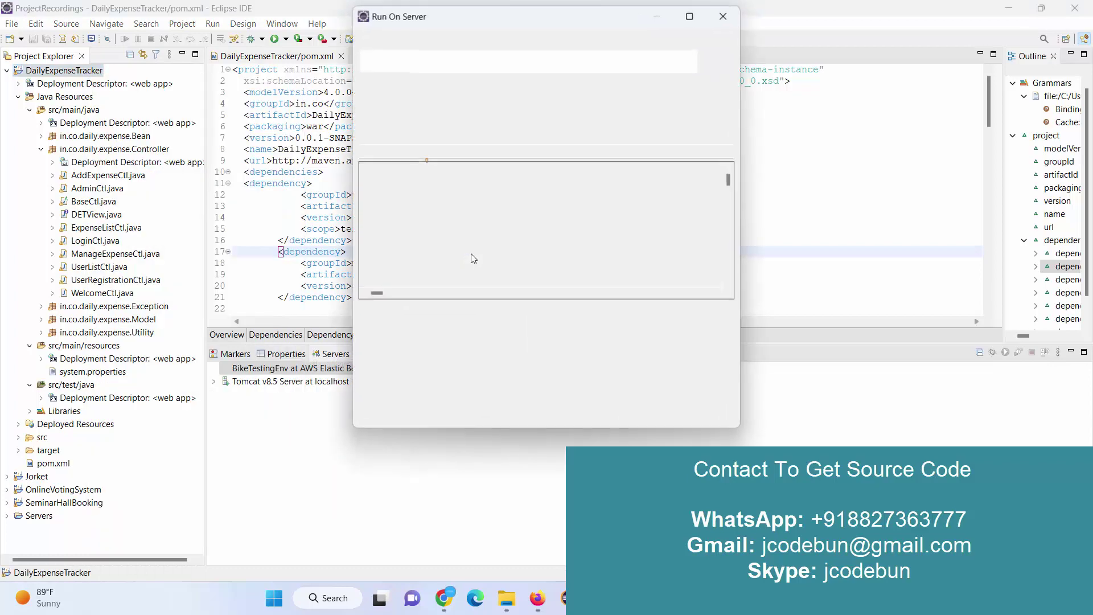
{"action": "left_click", "coordinate": [550, 409]}
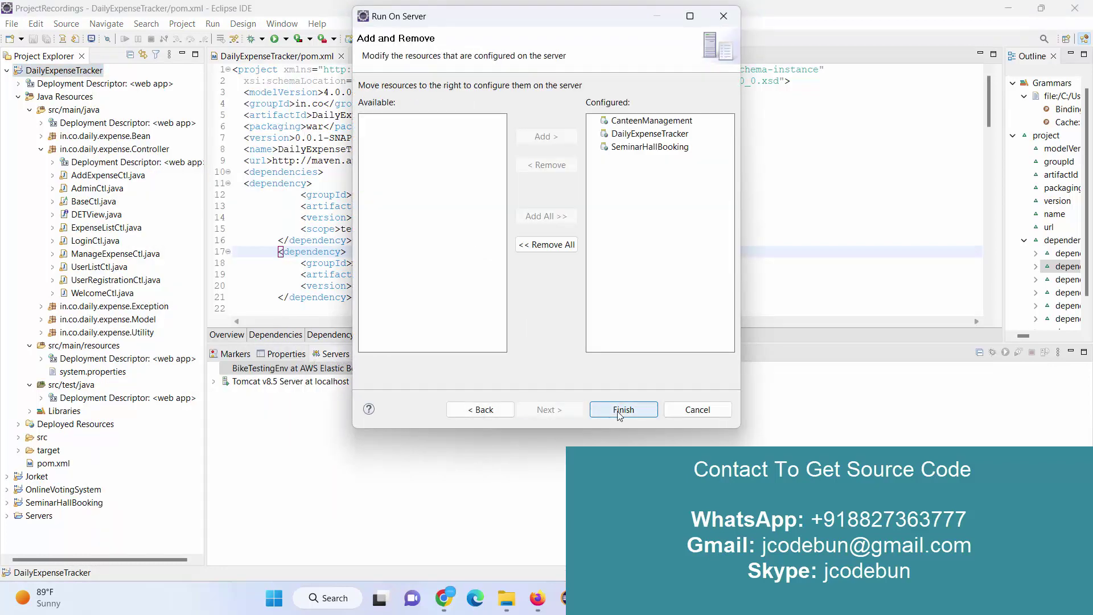
{"action": "left_click", "coordinate": [624, 409]}
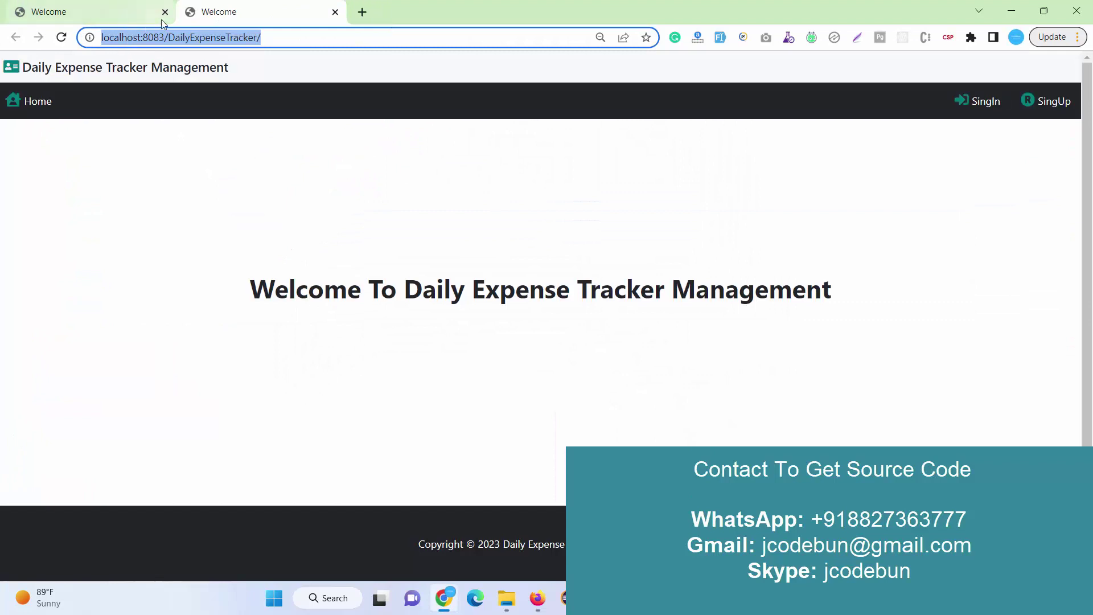
Close the duplicate Welcome tab, preview the SingUp page, and go back Home.
{"action": "left_click", "coordinate": [164, 12]}
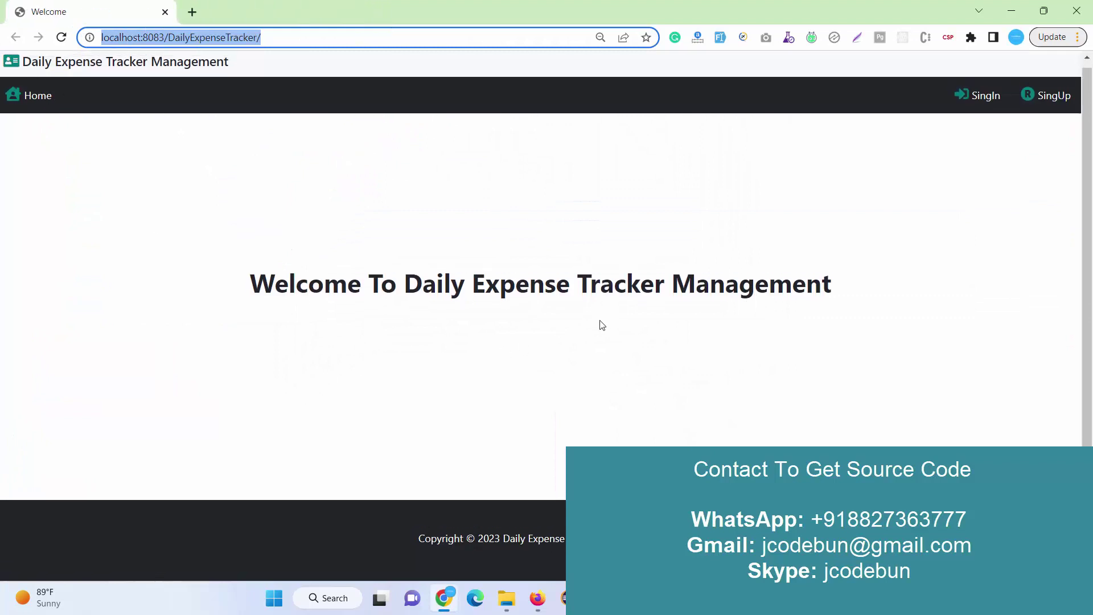
{"action": "left_click_drag", "start_coordinate": [838, 291], "coordinate": [726, 291]}
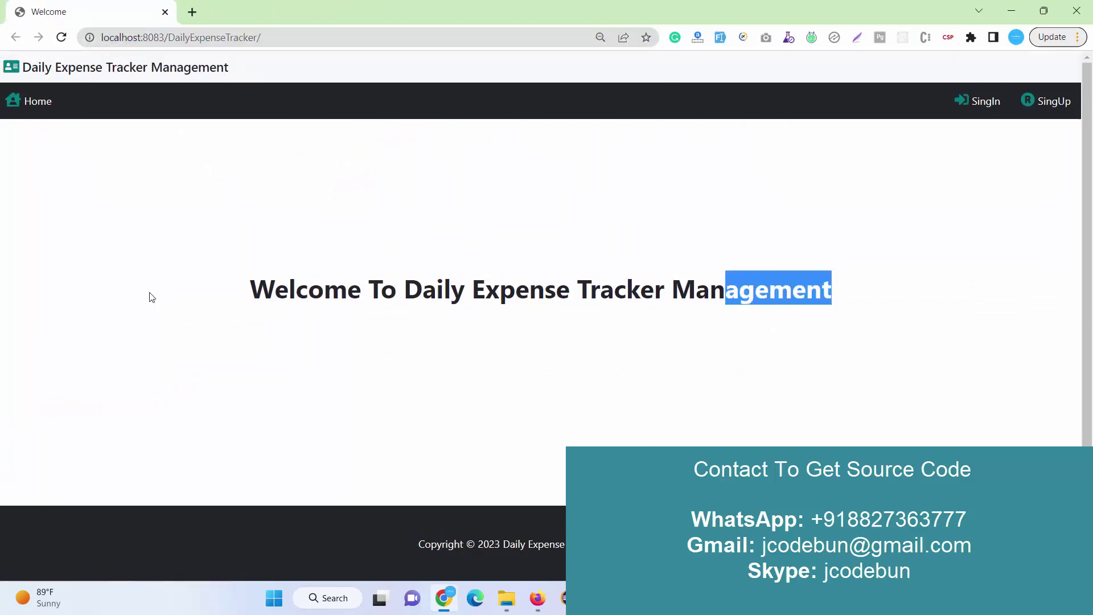
{"action": "left_click", "coordinate": [1037, 111]}
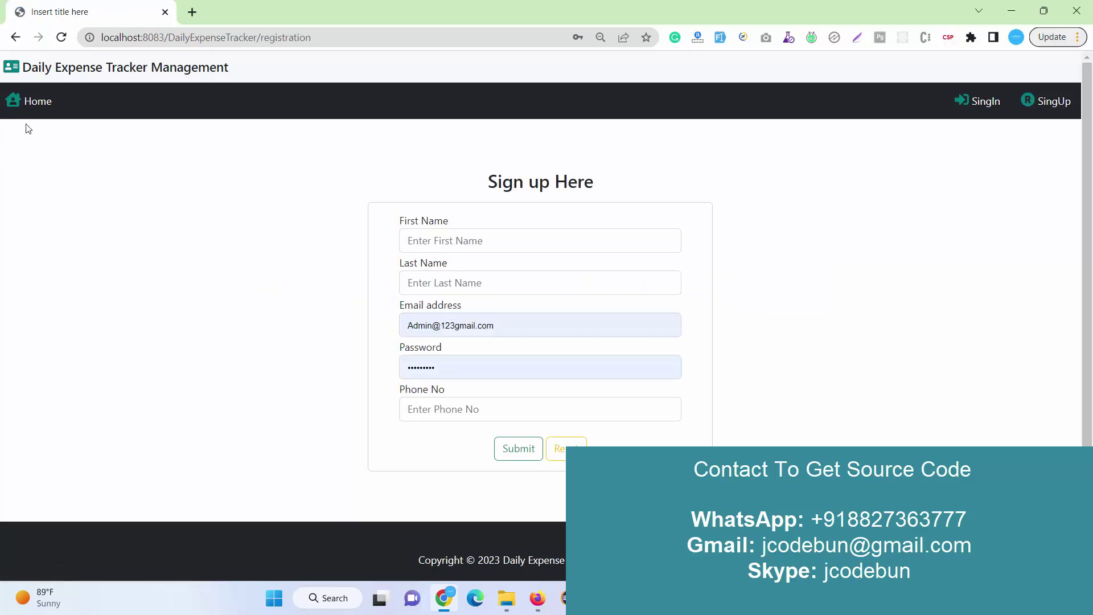
{"action": "left_click", "coordinate": [36, 101]}
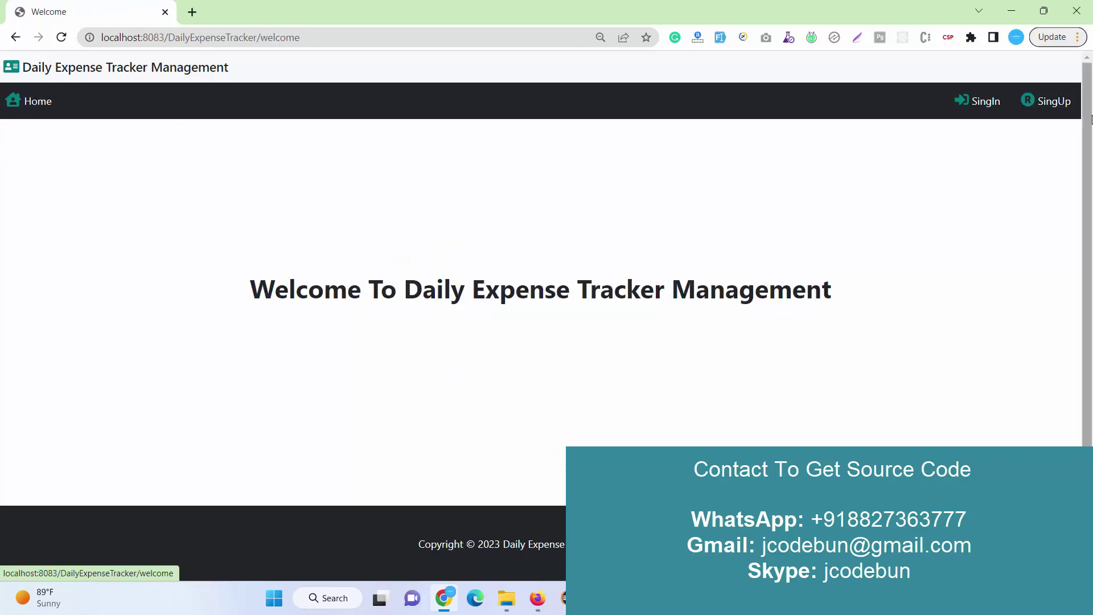
Fill the Sign up form with sample data and submit it, confirming Registered Successfully.
{"action": "left_click", "coordinate": [966, 104]}
{"action": "left_click", "coordinate": [1048, 101]}
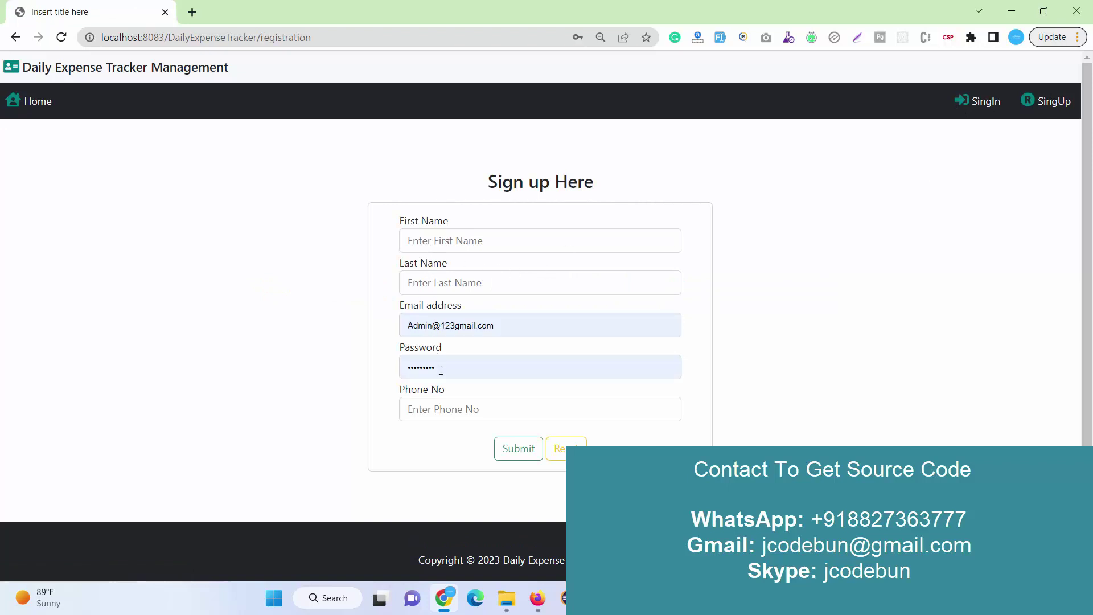
{"action": "left_click", "coordinate": [720, 37]}
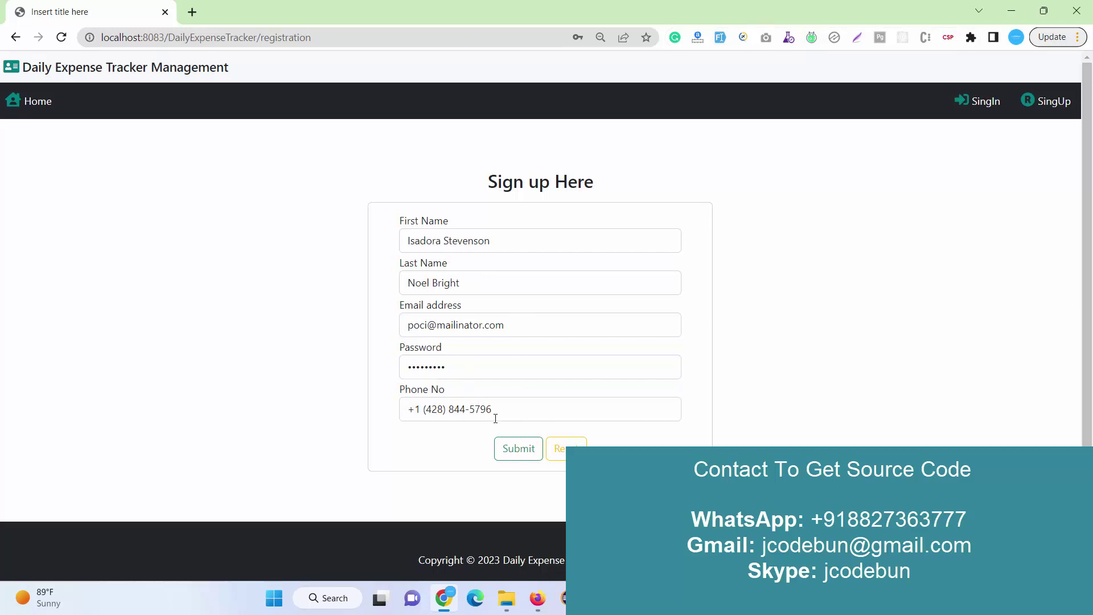
{"action": "left_click", "coordinate": [513, 449]}
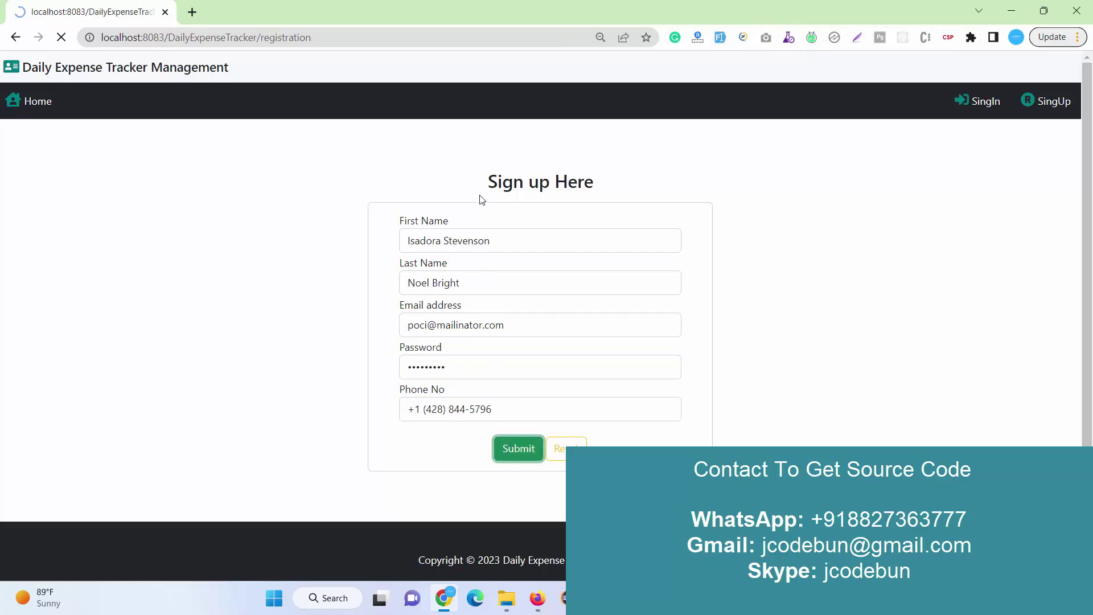
{"action": "left_click_drag", "start_coordinate": [595, 164], "coordinate": [478, 164]}
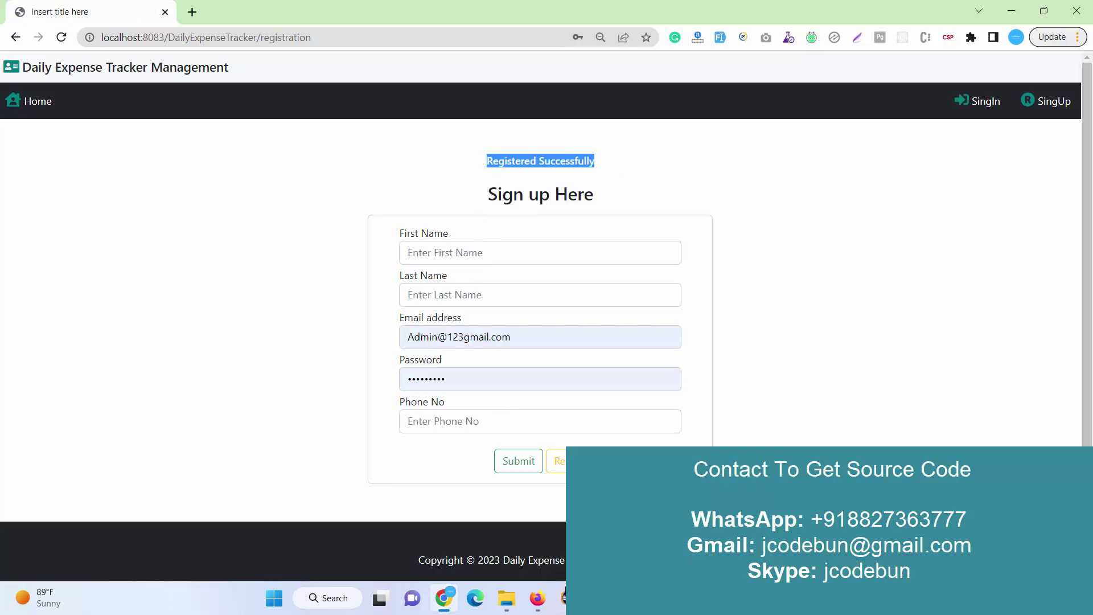
{"action": "key", "text": "alt+Tab"}
Re-run SELECT * FROM dailyexpensetracker.user and check the new fifth user row.
{"action": "key", "text": "ctrl+Return"}
{"action": "left_click", "coordinate": [200, 106]}
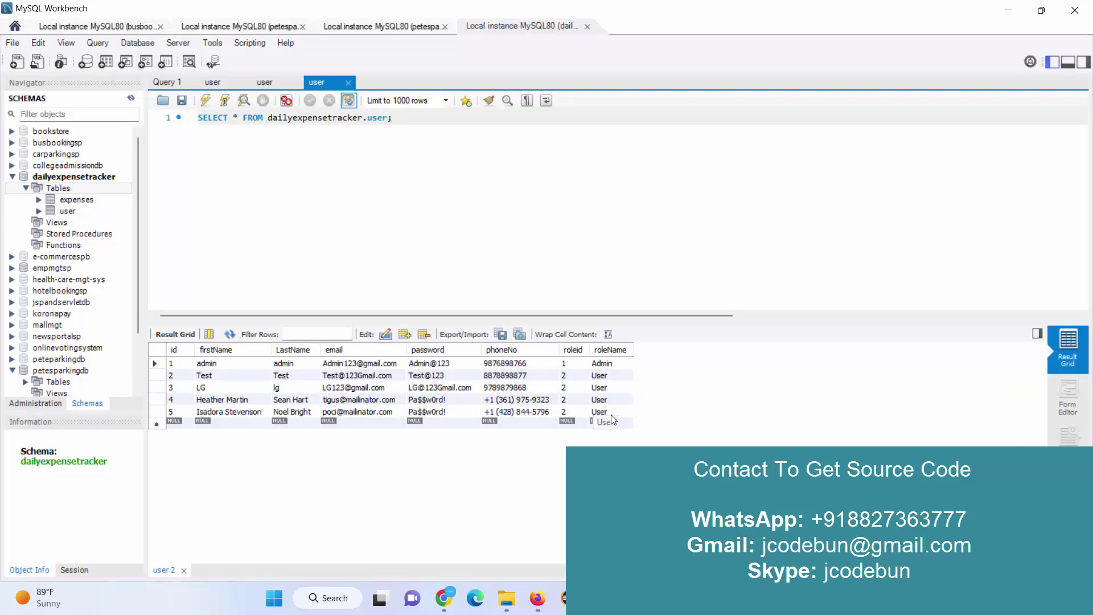
{"action": "left_click_drag", "start_coordinate": [611, 414], "coordinate": [183, 412]}
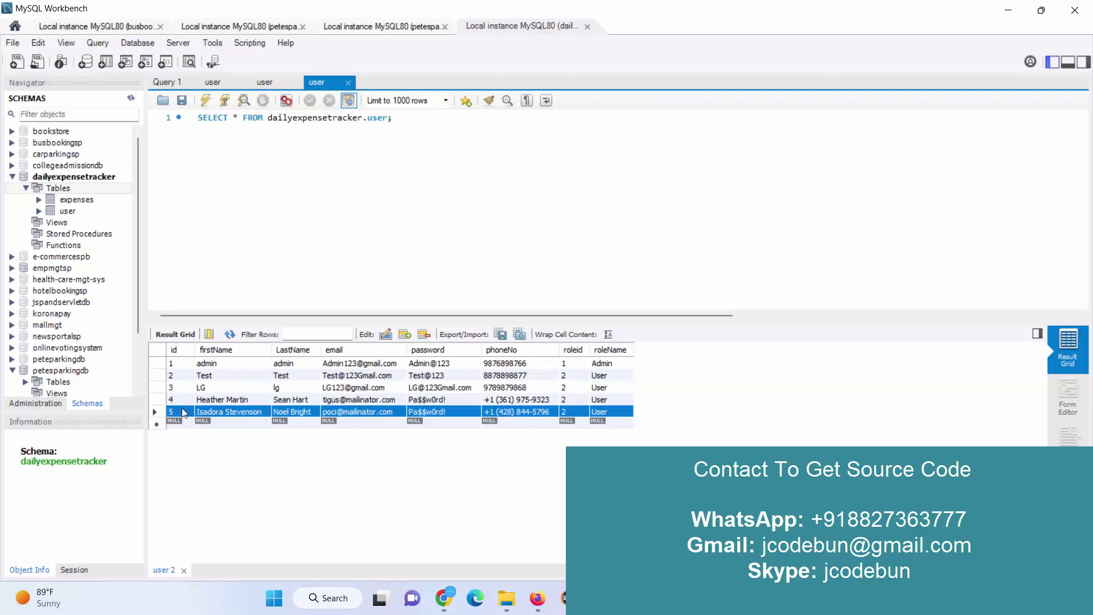
Copy the admin's email from row 1 and bring up the browser's sign-in page.
{"action": "left_click", "coordinate": [361, 366]}
{"action": "double_click", "coordinate": [361, 366]}
{"action": "key", "text": "ctrl+c"}
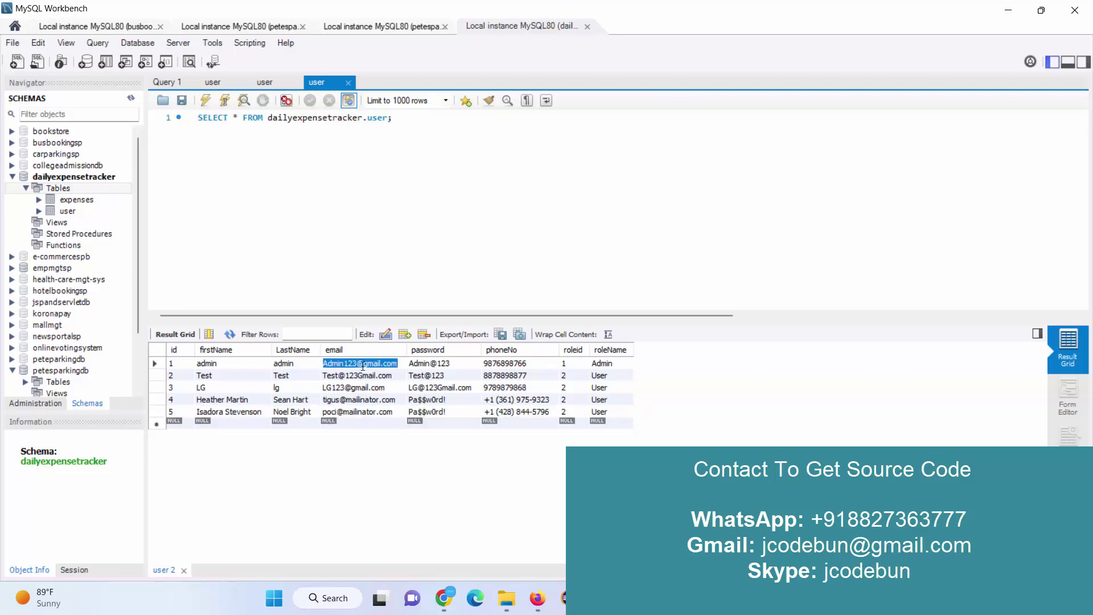
{"action": "key", "text": "alt+Tab"}
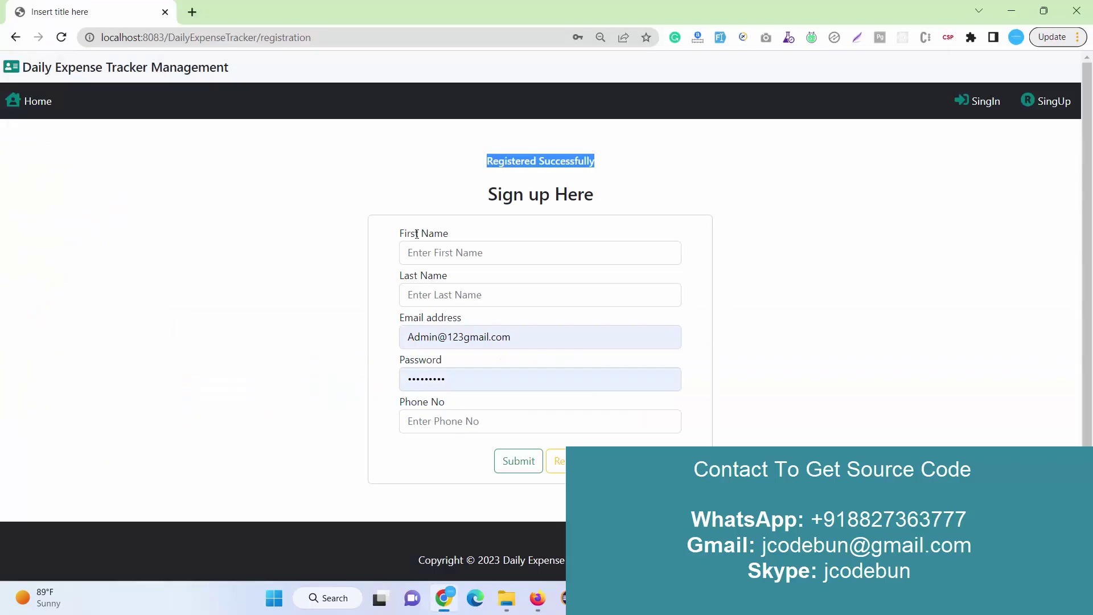
{"action": "left_click", "coordinate": [993, 101]}
{"action": "key", "text": "alt+Tab"}
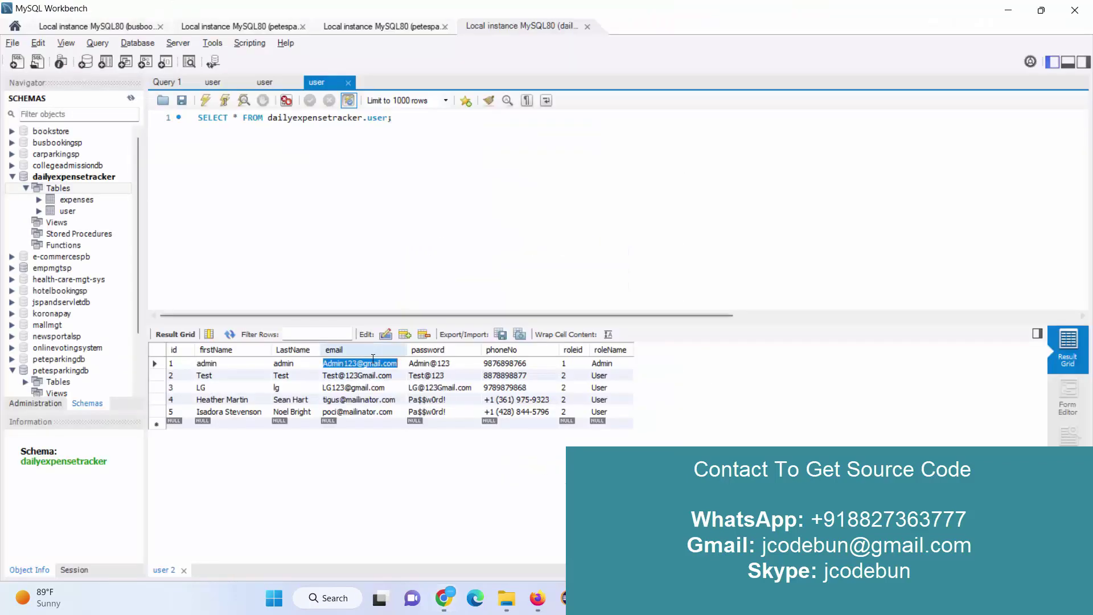
Paste the admin's email into the Sign In form's email field.
{"action": "key", "text": "alt+Tab"}
{"action": "key", "text": "ctrl+a"}
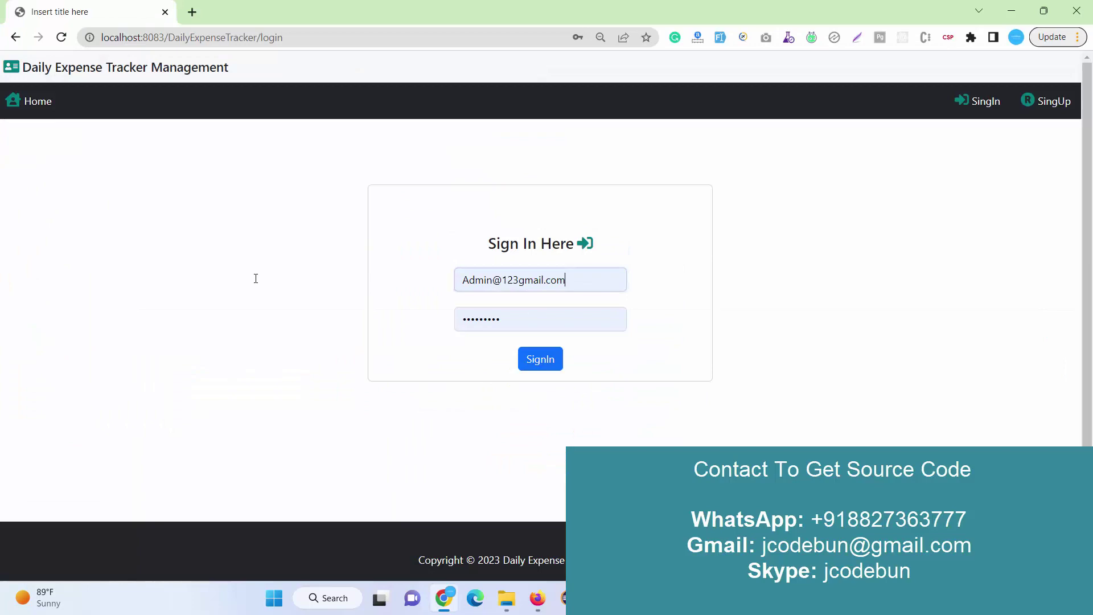
{"action": "key", "text": "ctrl+v"}
Copy the admin's password from Workbench, paste it, sign in, and dismiss Chrome's password warning.
{"action": "key", "text": "alt+Tab"}
{"action": "double_click", "coordinate": [436, 363]}
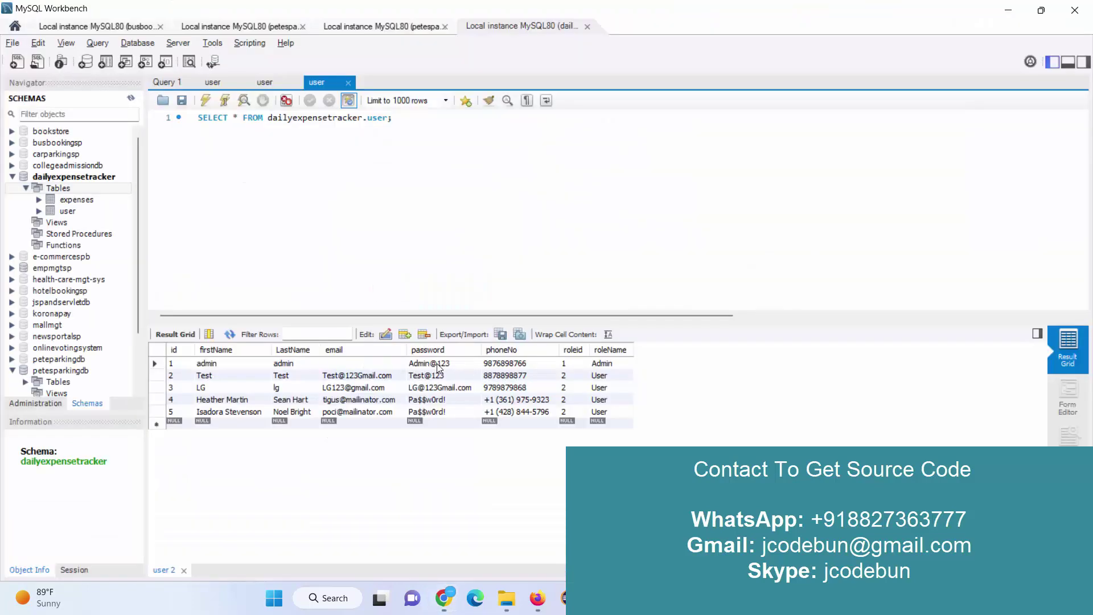
{"action": "key", "text": "ctrl+c"}
{"action": "key", "text": "alt+Tab"}
{"action": "left_click", "coordinate": [537, 321]}
{"action": "key", "text": "ctrl+a"}
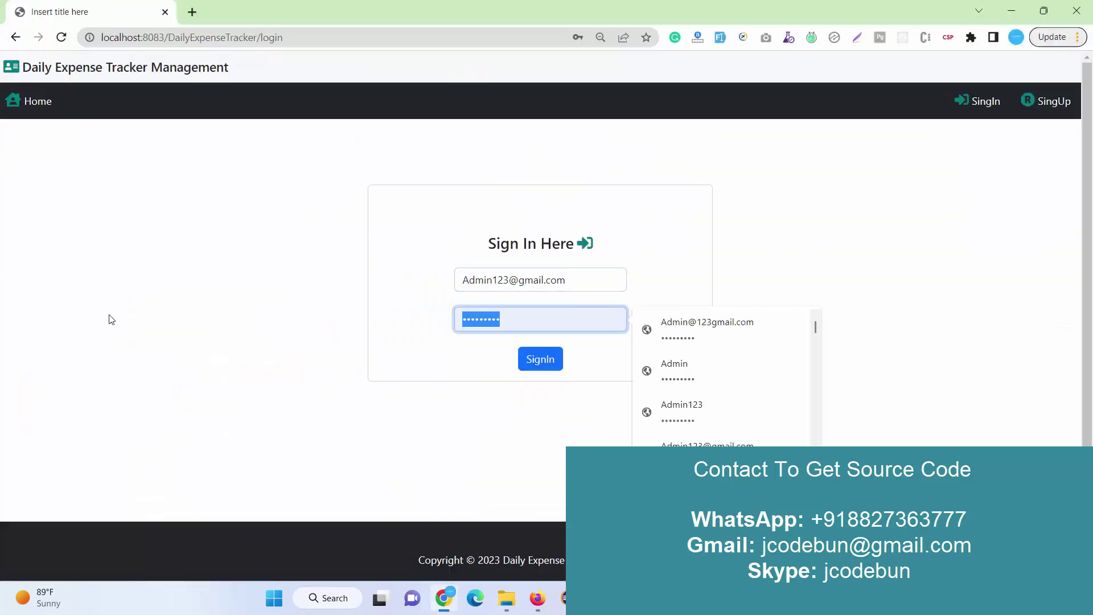
{"action": "key", "text": "ctrl+v"}
{"action": "left_click", "coordinate": [546, 366]}
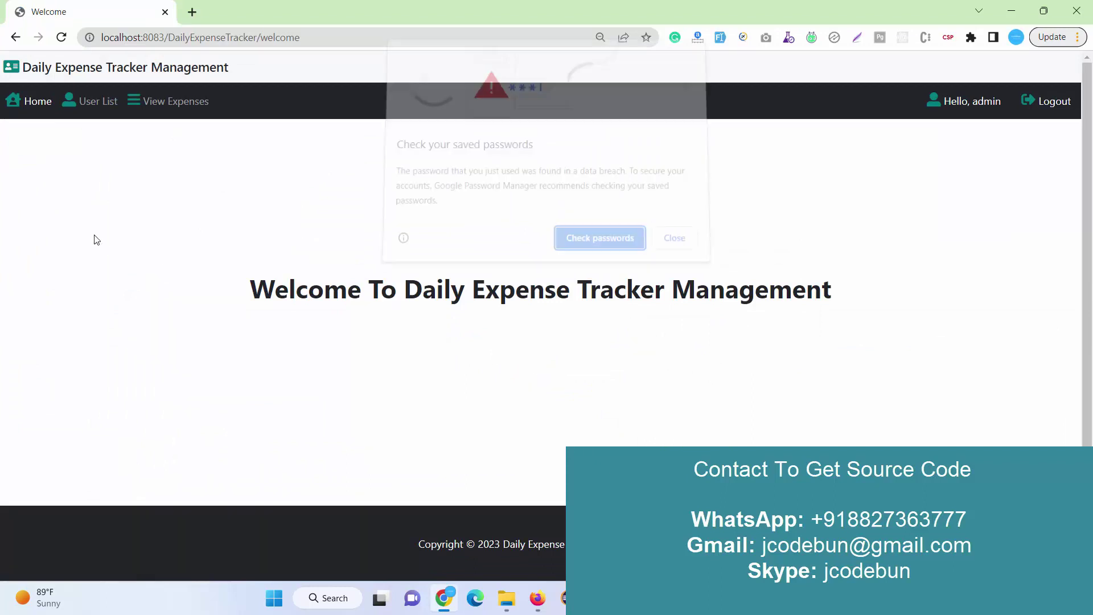
{"action": "left_click", "coordinate": [675, 246]}
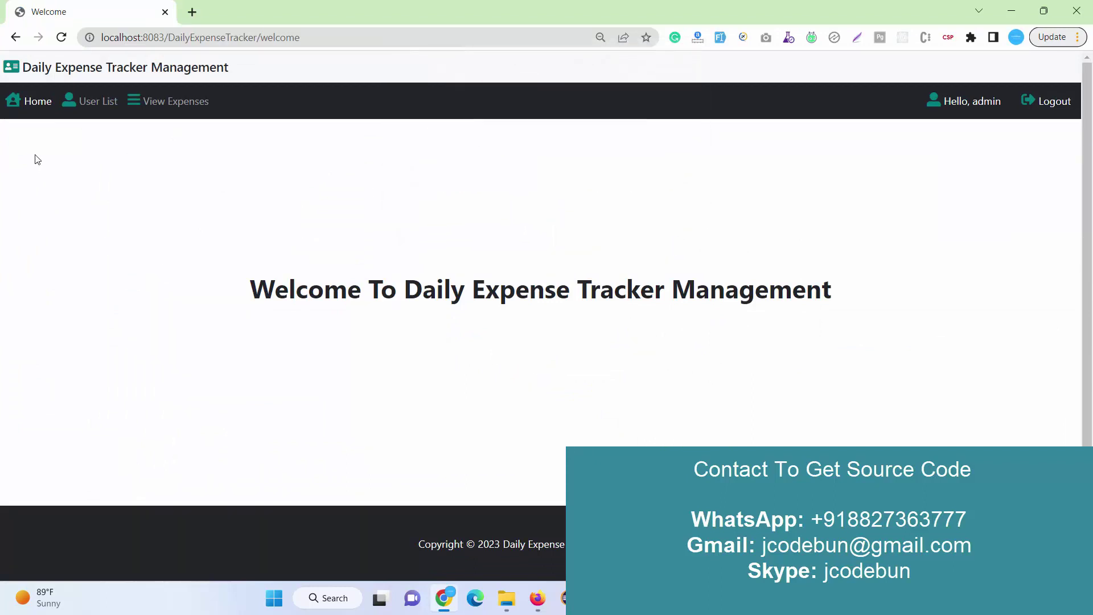
Open the User List and delete the last registered user, leaving four accounts.
{"action": "left_click", "coordinate": [90, 112]}
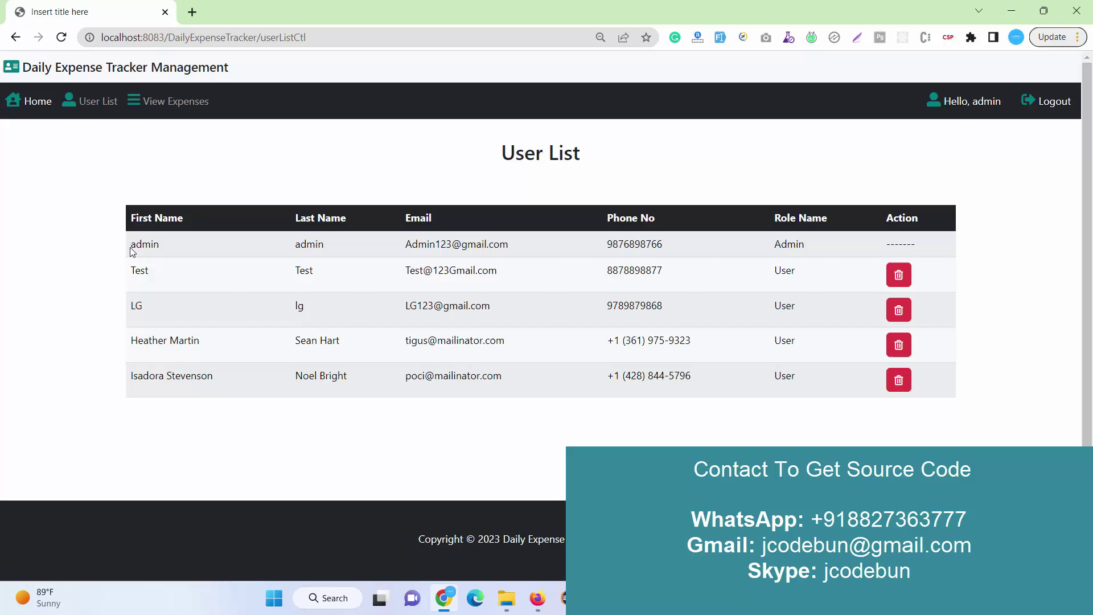
{"action": "left_click_drag", "start_coordinate": [132, 270], "coordinate": [798, 395]}
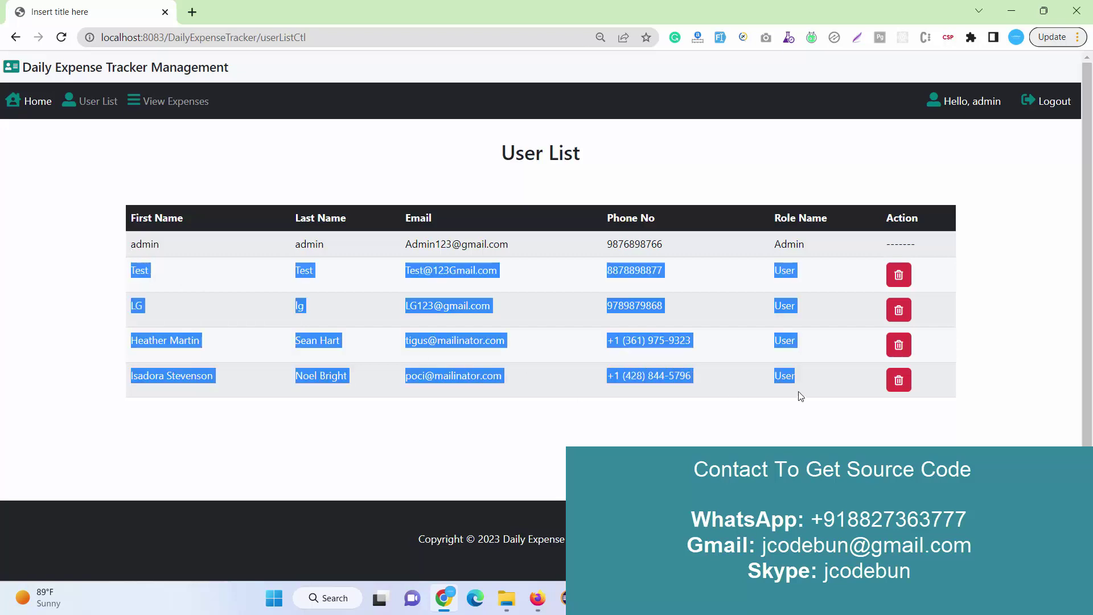
{"action": "left_click", "coordinate": [687, 387]}
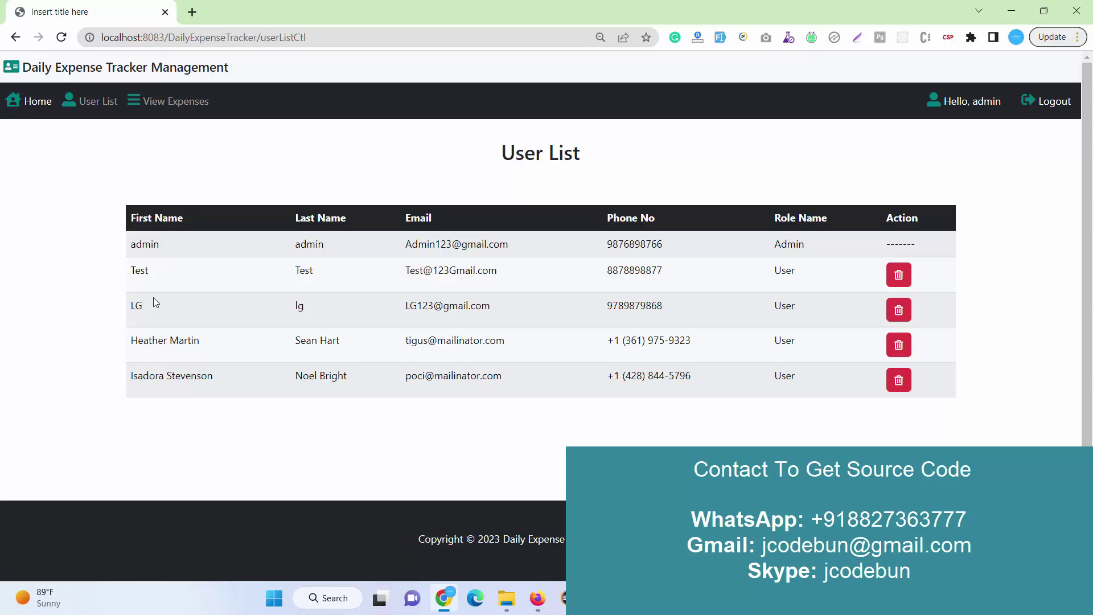
{"action": "left_click", "coordinate": [898, 380]}
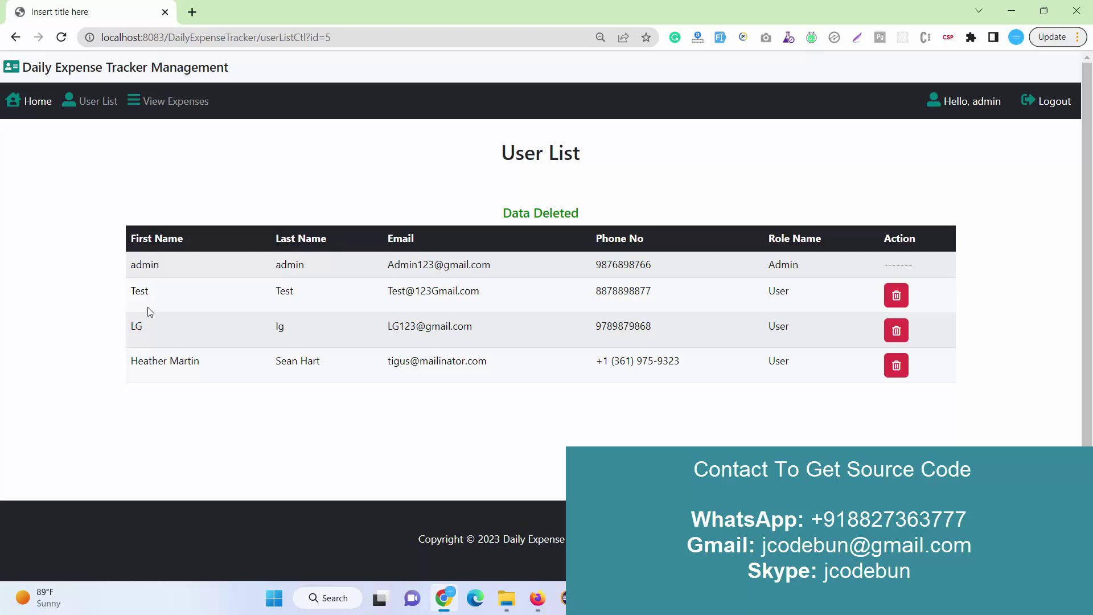
{"action": "left_click_drag", "start_coordinate": [768, 265], "coordinate": [784, 265]}
{"action": "left_click", "coordinate": [872, 265]}
{"action": "left_click_drag", "start_coordinate": [922, 271], "coordinate": [923, 268]}
Open View Expenses, scroll the table and delete one expense row.
{"action": "left_click", "coordinate": [178, 113]}
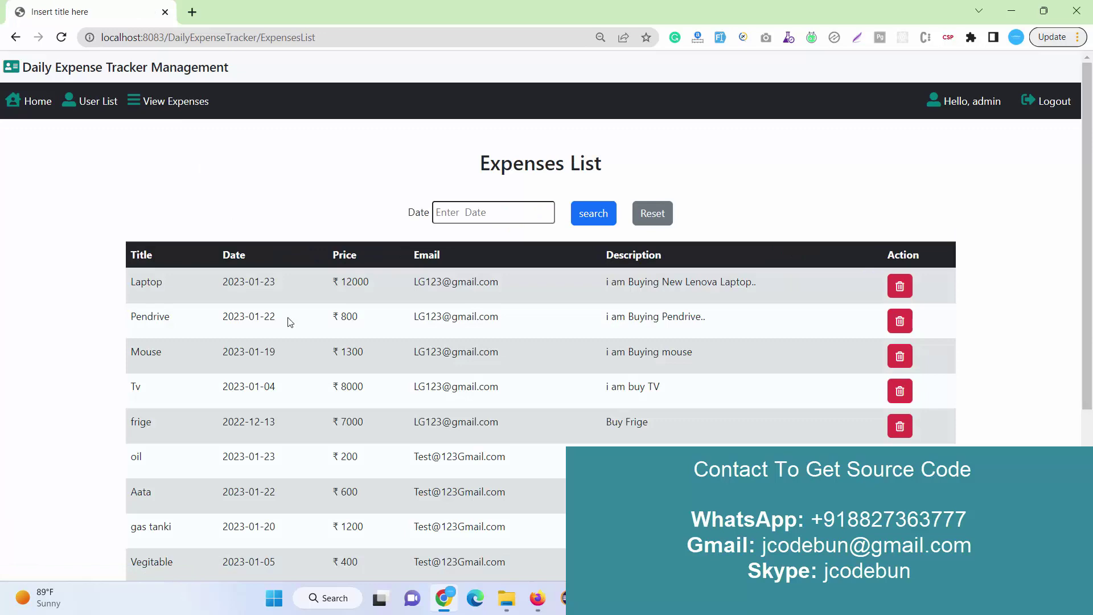
{"action": "scroll", "coordinate": [290, 322], "scroll_direction": "down", "scroll_amount": 2}
{"action": "scroll", "coordinate": [359, 343], "scroll_direction": "up", "scroll_amount": 2}
{"action": "scroll", "coordinate": [519, 366], "scroll_direction": "down", "scroll_amount": 4}
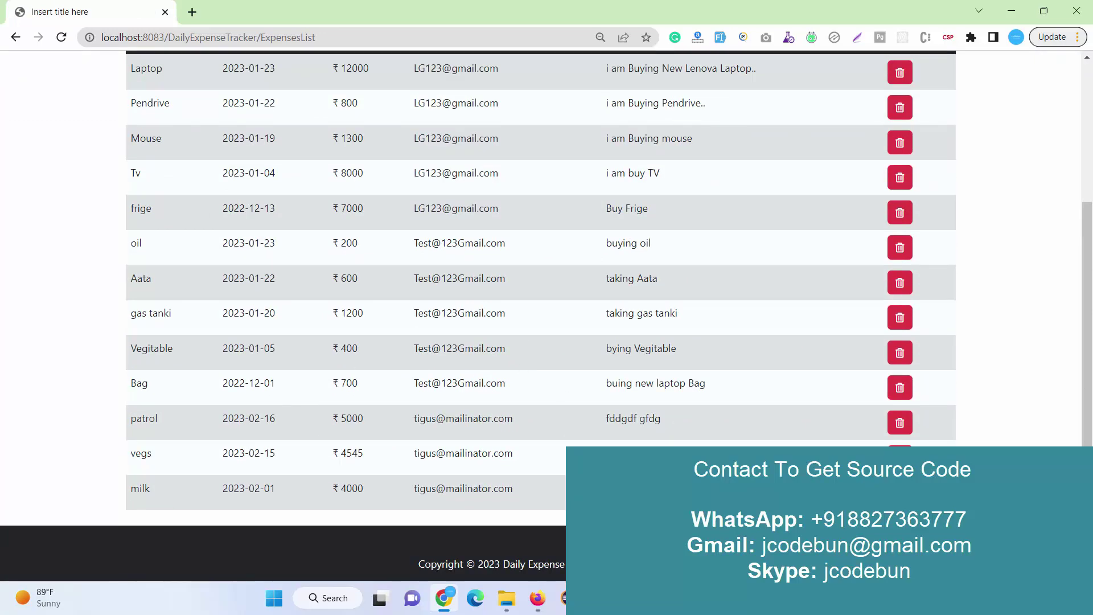
{"action": "left_click_drag", "start_coordinate": [501, 496], "coordinate": [340, 417]}
{"action": "left_click", "coordinate": [270, 362]}
{"action": "scroll", "coordinate": [360, 332], "scroll_direction": "up", "scroll_amount": 3}
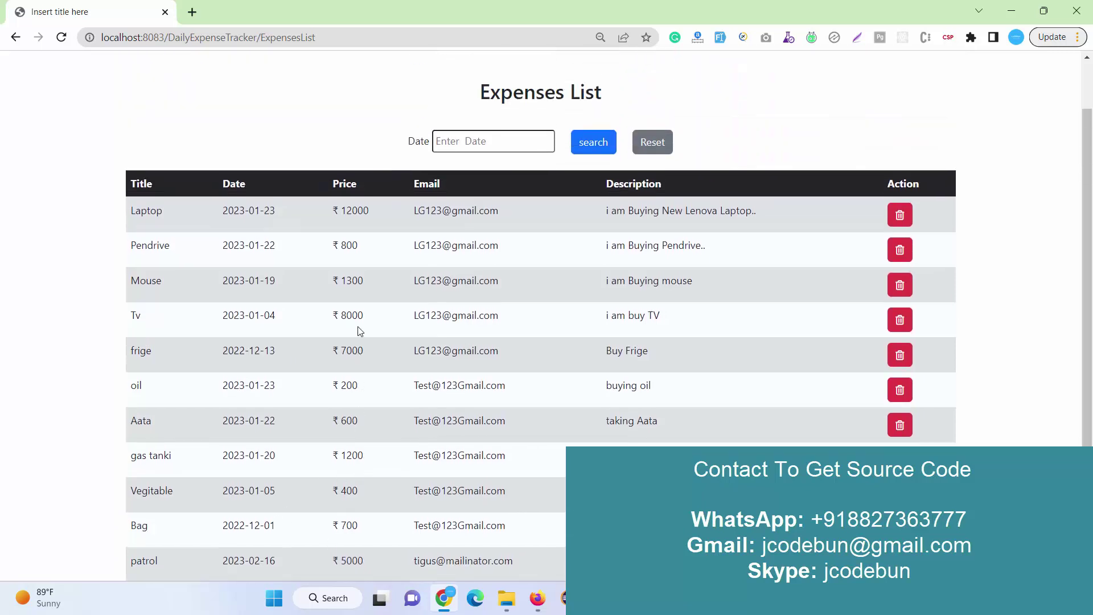
{"action": "scroll", "coordinate": [387, 324], "scroll_direction": "down", "scroll_amount": 3}
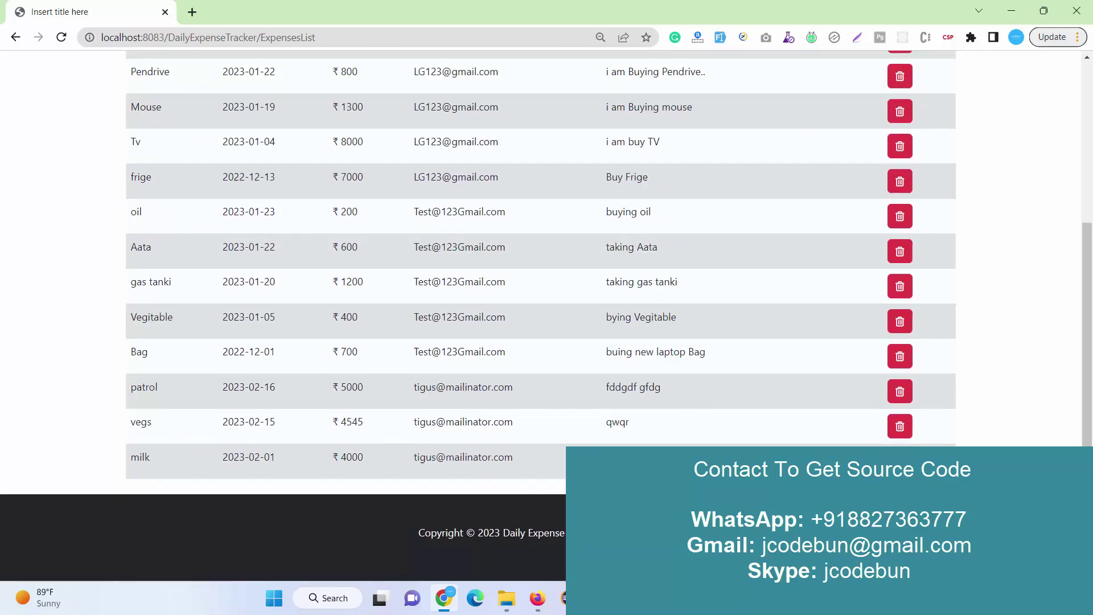
{"action": "left_click", "coordinate": [899, 461]}
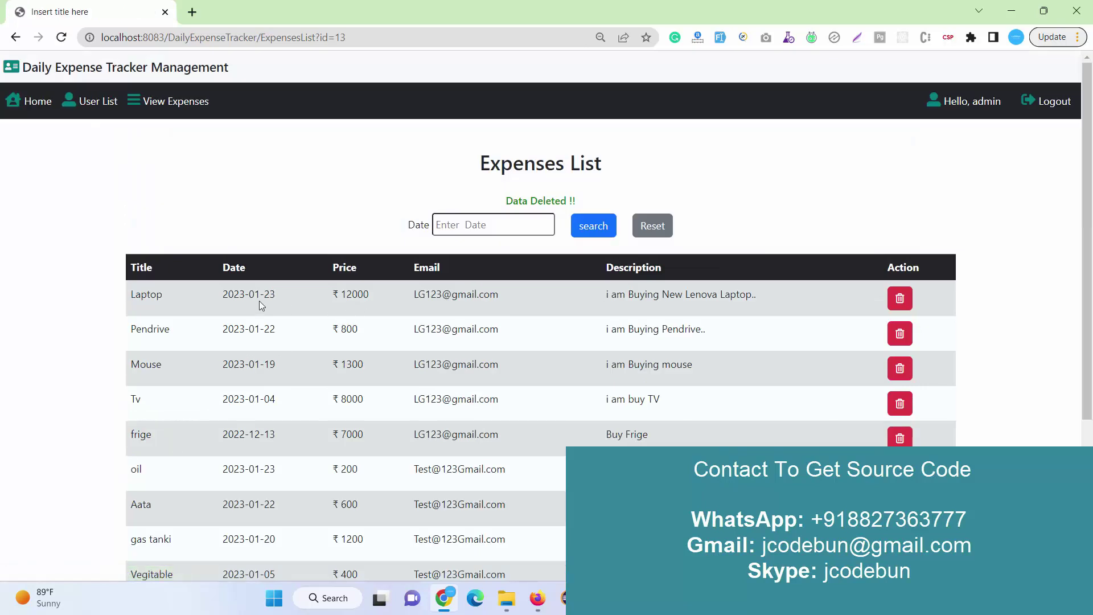
Search the expenses list by the Laptop expense's July 2023 date.
{"action": "triple_click", "coordinate": [251, 296]}
{"action": "left_click", "coordinate": [475, 227]}
{"action": "key", "text": "ctrl+v"}
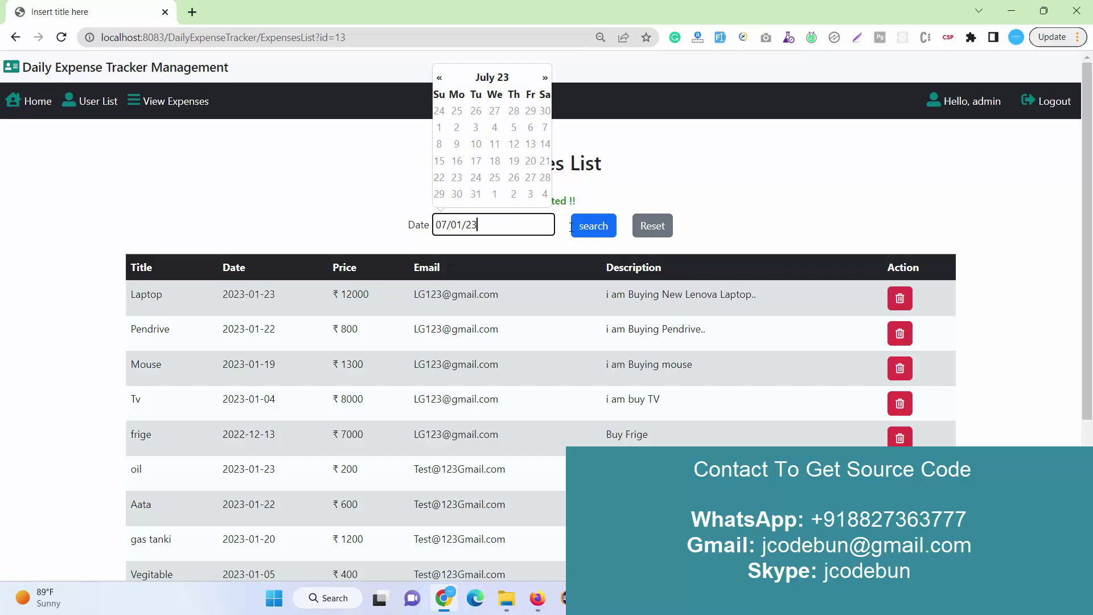
{"action": "left_click", "coordinate": [573, 226]}
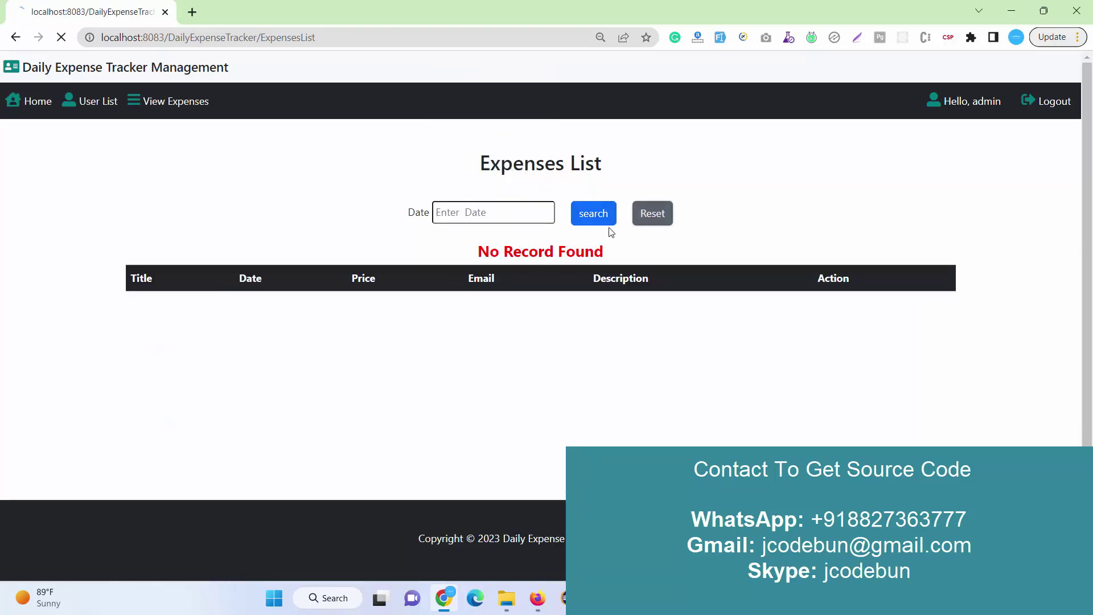
Filter the expenses list to 2023-01-23, narrowing it to two rows.
{"action": "left_click", "coordinate": [501, 217]}
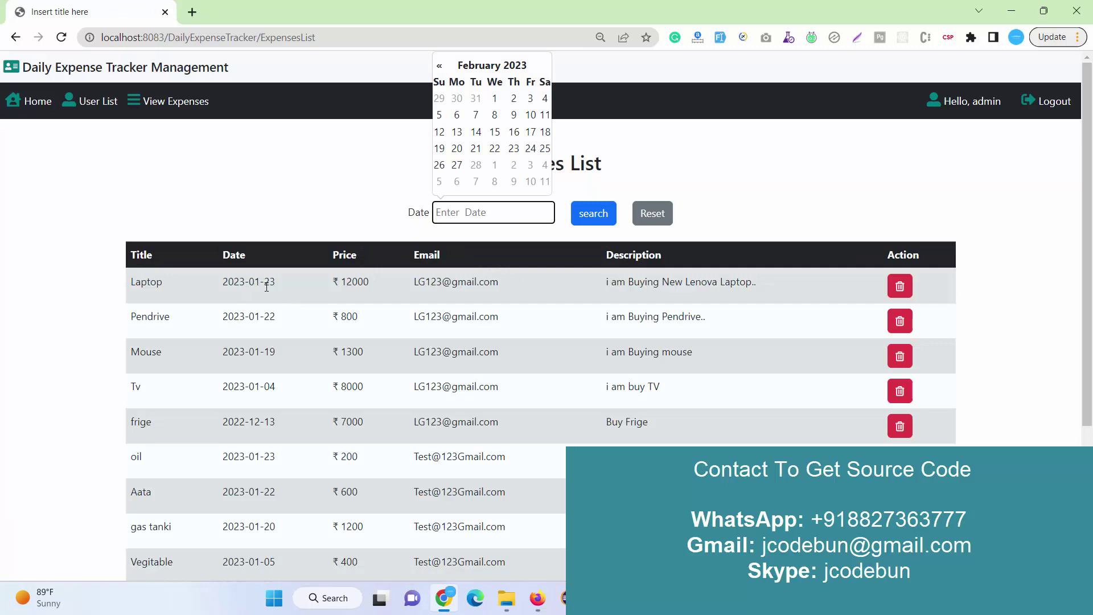
{"action": "left_click", "coordinate": [439, 66]}
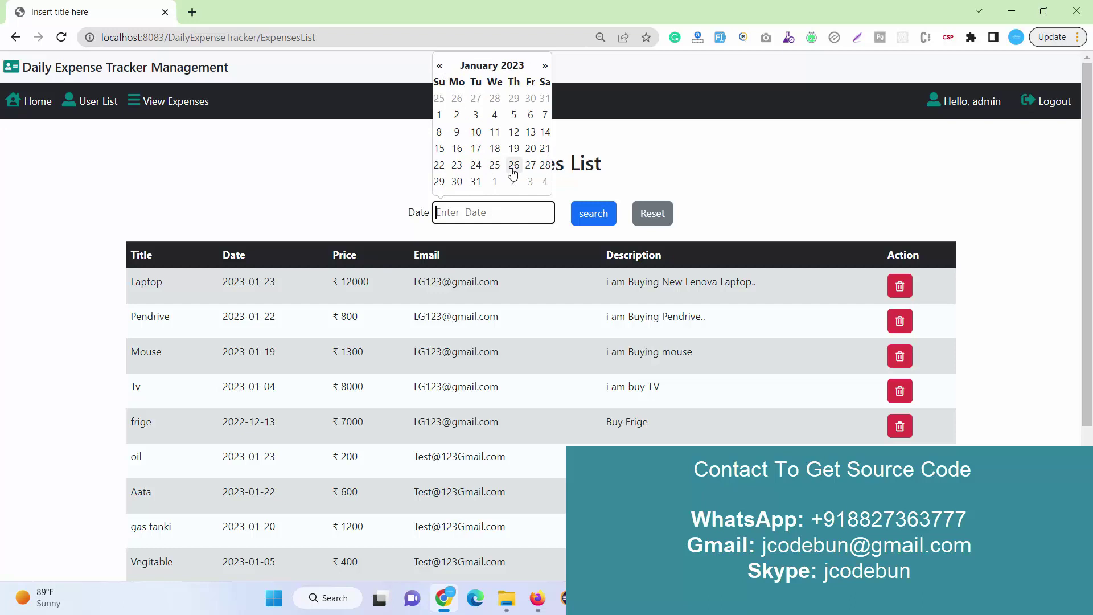
{"action": "left_click", "coordinate": [457, 165]}
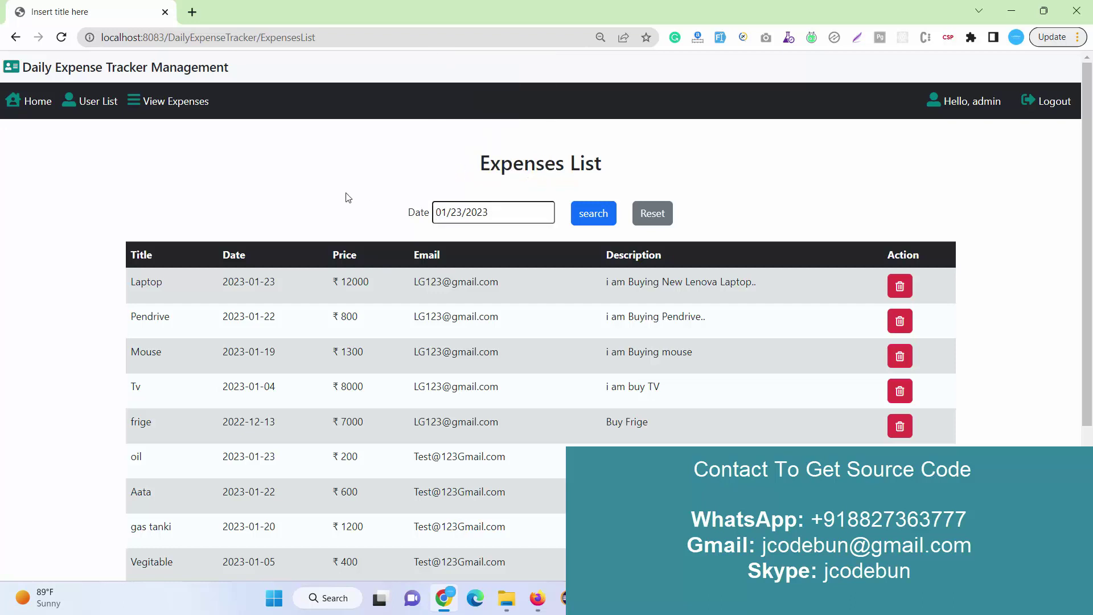
{"action": "left_click", "coordinate": [579, 209]}
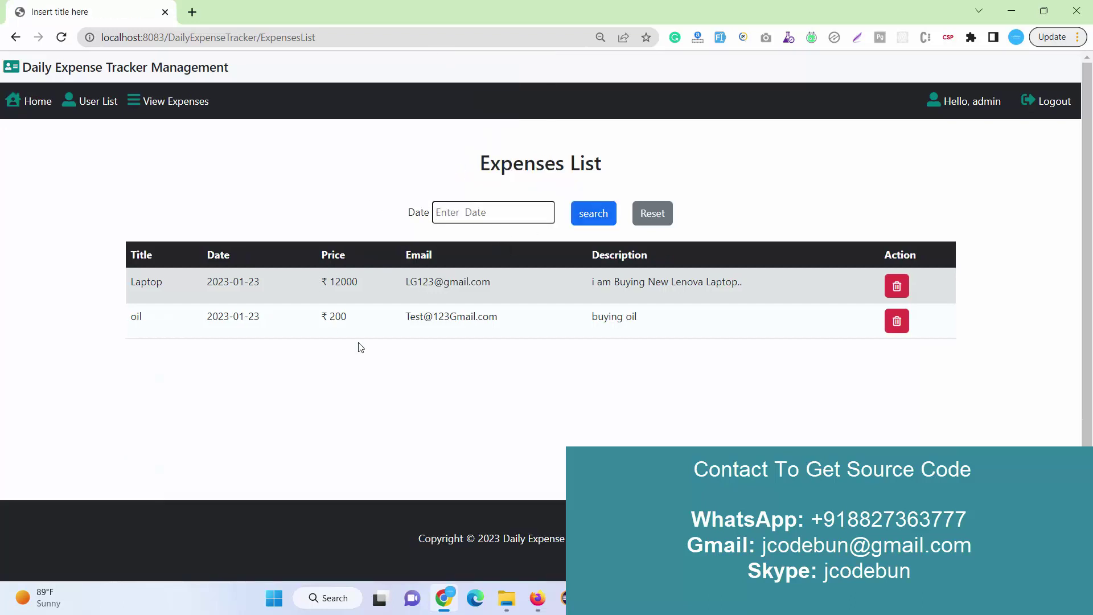
{"action": "left_click_drag", "start_coordinate": [729, 329], "coordinate": [124, 296]}
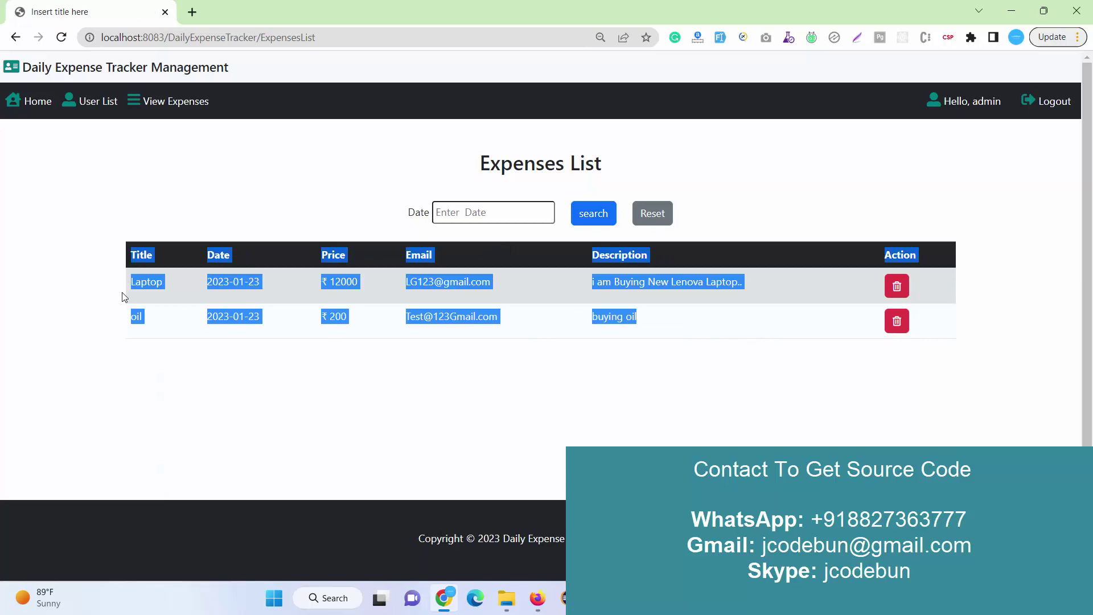
Reset the date filter so the full expenses table reloads.
{"action": "left_click", "coordinate": [542, 205]}
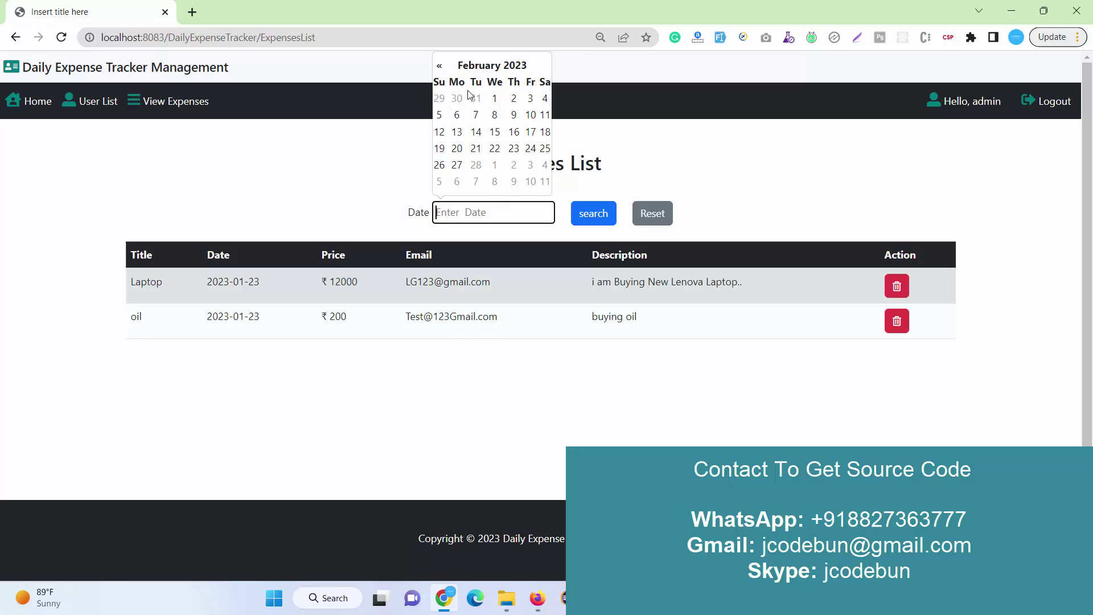
{"action": "left_click", "coordinate": [661, 219]}
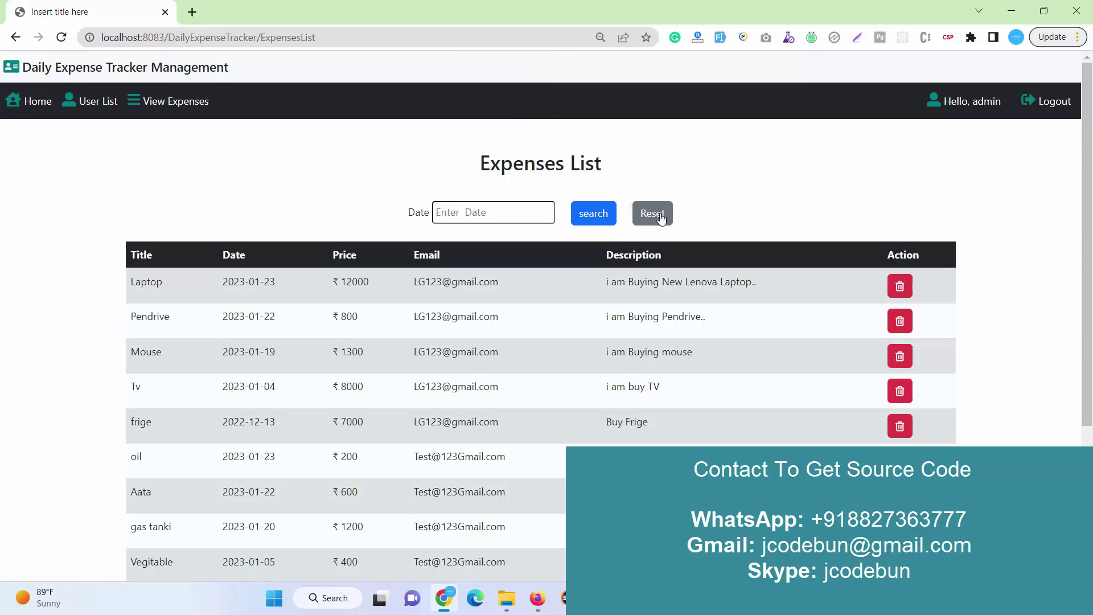
{"action": "scroll", "coordinate": [391, 339], "scroll_direction": "down", "scroll_amount": 3}
{"action": "scroll", "coordinate": [388, 357], "scroll_direction": "up", "scroll_amount": 3}
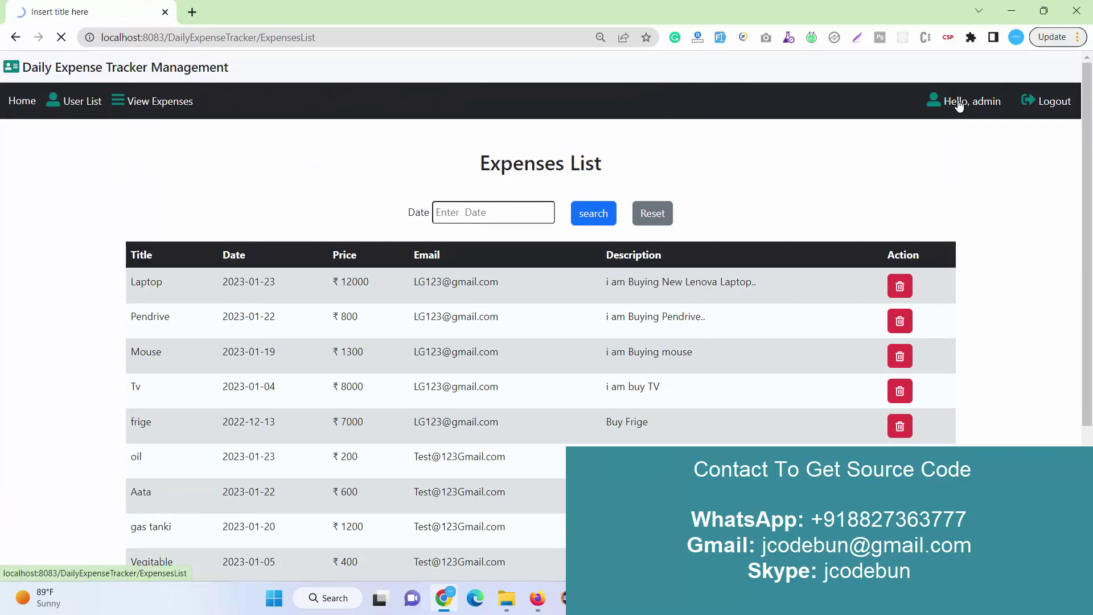
Log out and register a new user with autofilled sample details, copying its email.
{"action": "left_click", "coordinate": [1061, 108]}
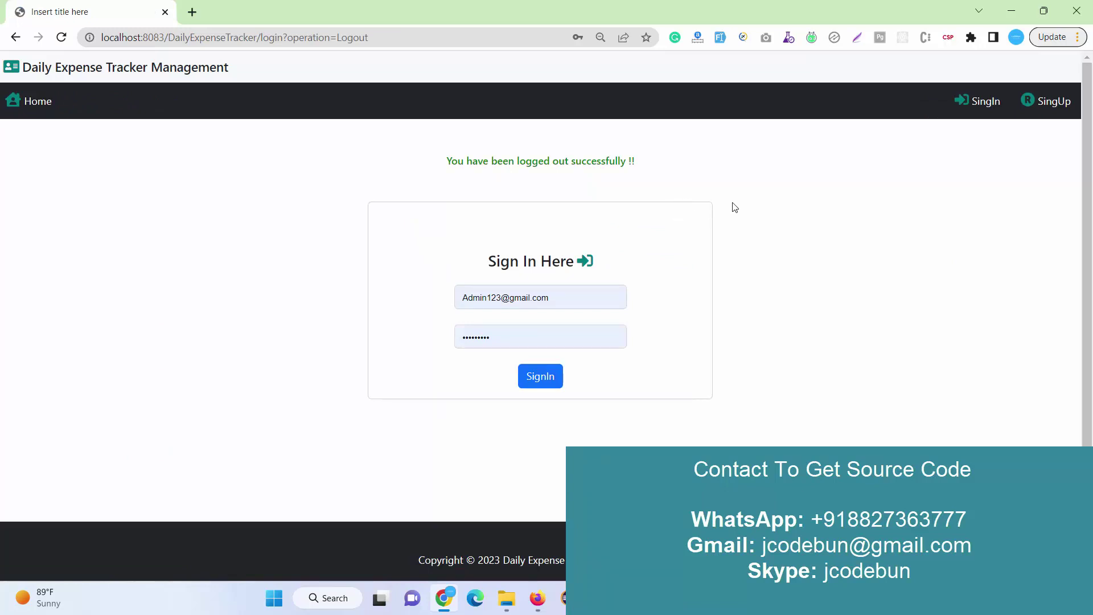
{"action": "left_click", "coordinate": [1039, 112]}
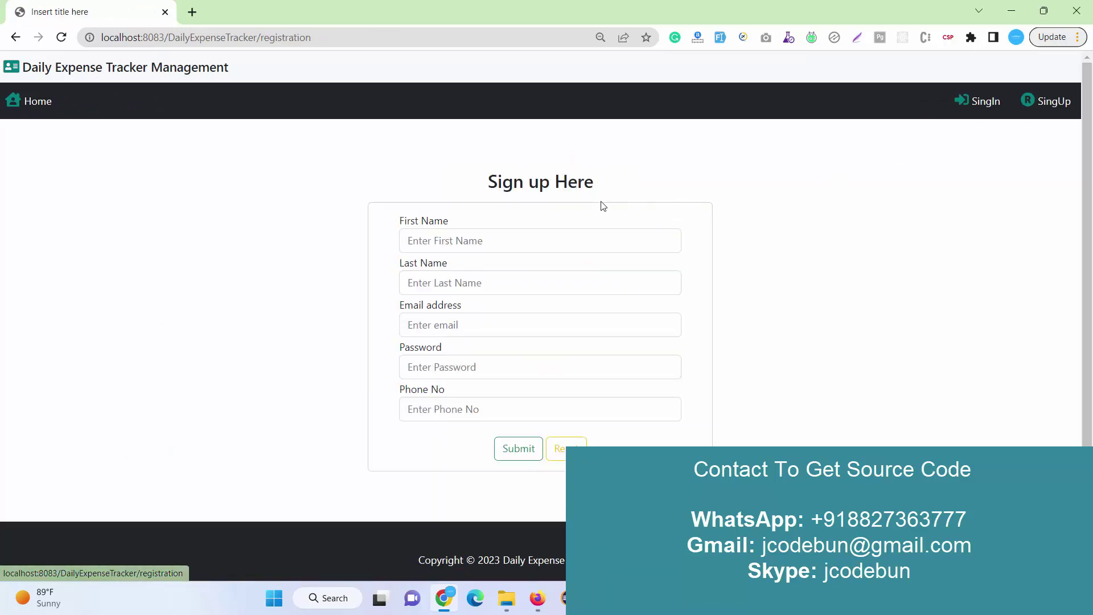
{"action": "left_click", "coordinate": [720, 36]}
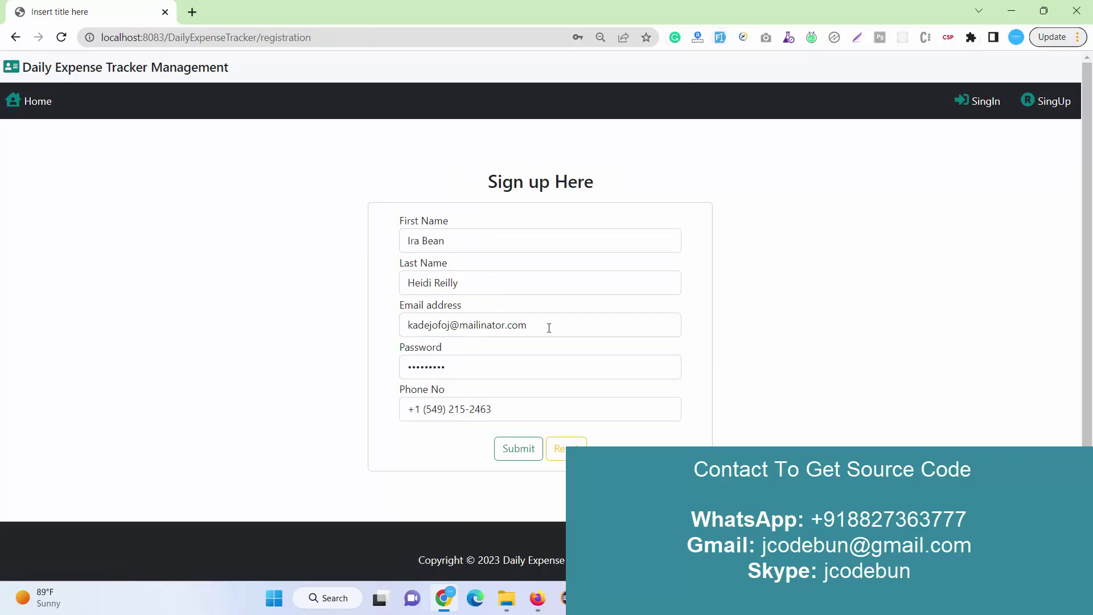
{"action": "left_click", "coordinate": [469, 327]}
{"action": "key", "text": "ctrl+a"}
{"action": "key", "text": "ctrl+c"}
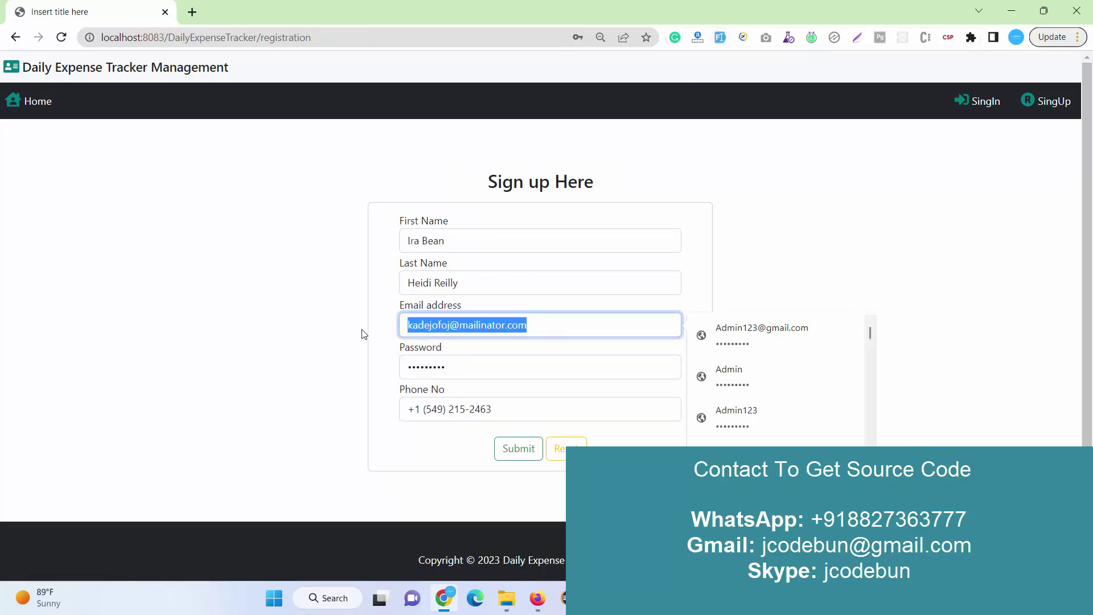
{"action": "left_click", "coordinate": [514, 450]}
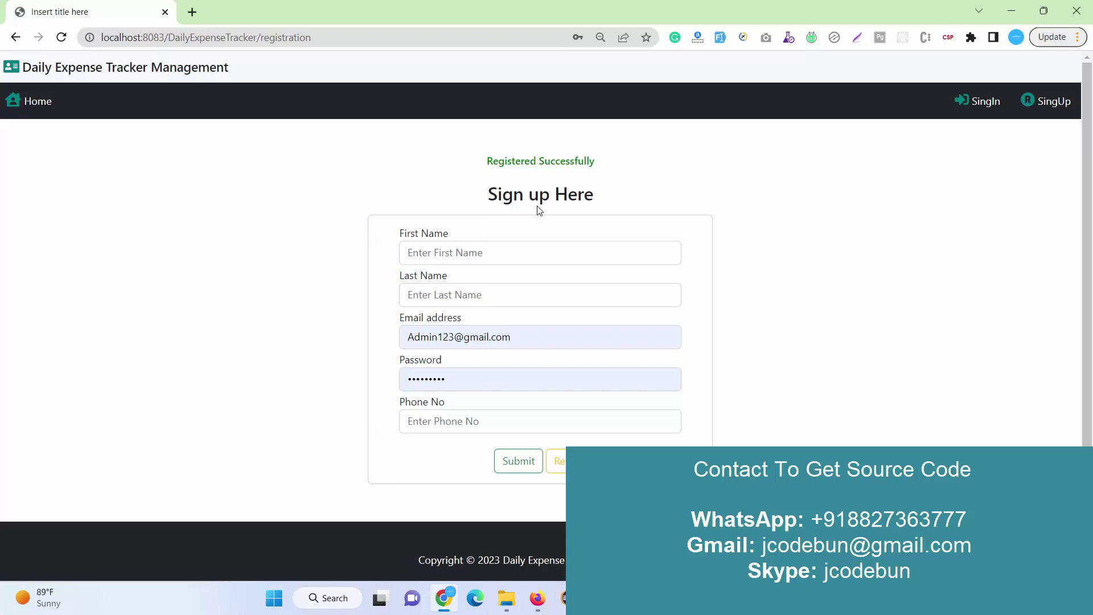
Put the new user's email into the sign-in form in place of the admin's.
{"action": "left_click", "coordinate": [971, 101]}
{"action": "left_click", "coordinate": [476, 281]}
{"action": "key", "text": "ctrl+a"}
{"action": "key", "text": "ctrl+v"}
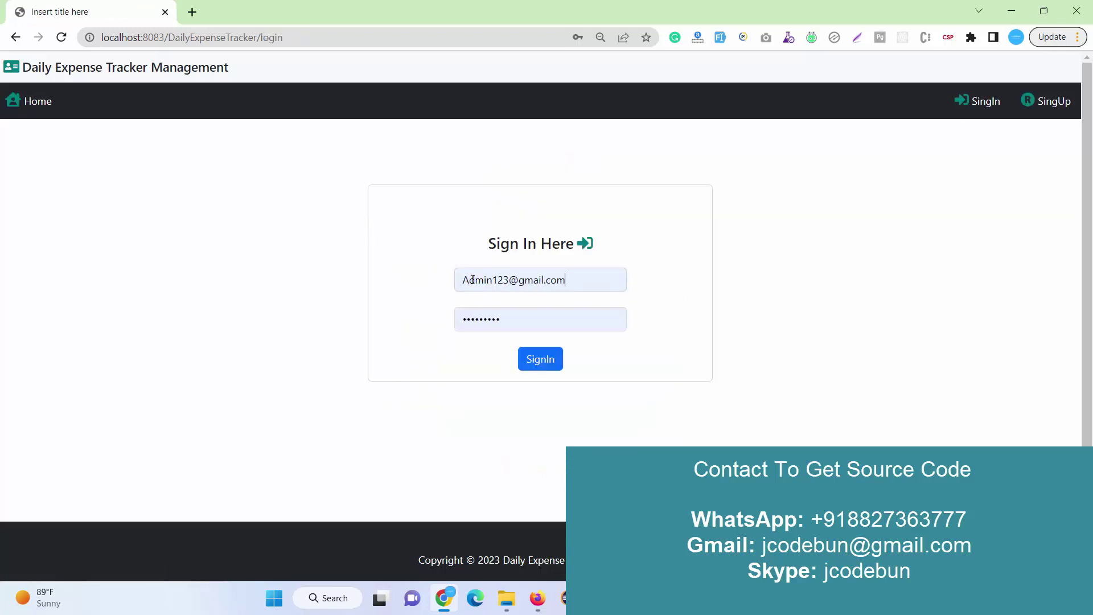
{"action": "left_click", "coordinate": [318, 284]}
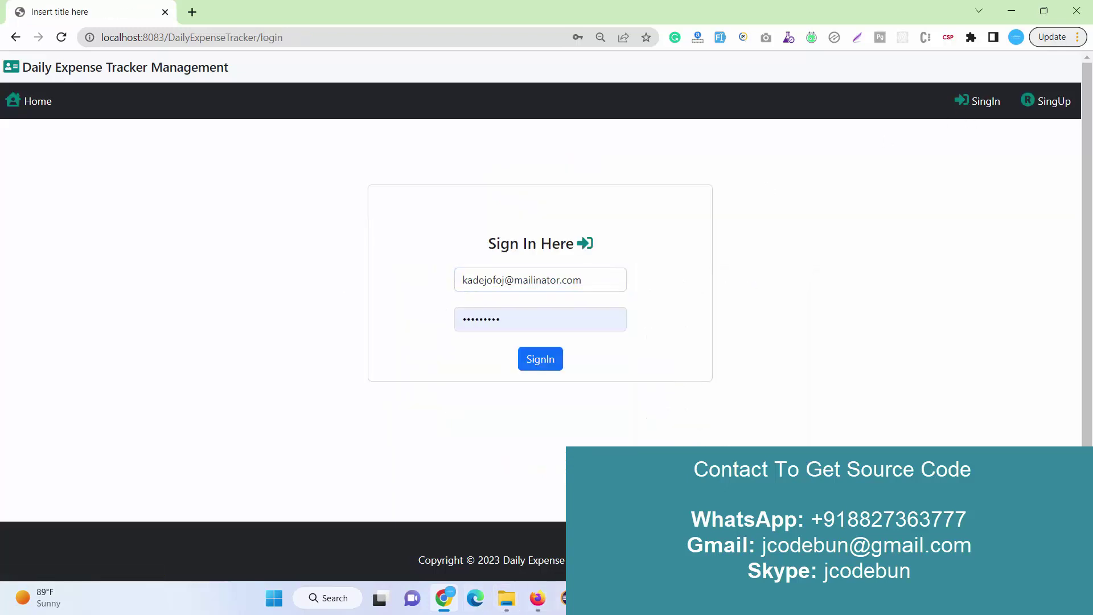
Copy the new user's password from the users query in MySQL Workbench.
{"action": "key", "text": "alt+Tab"}
{"action": "key", "text": "ctrl+Return"}
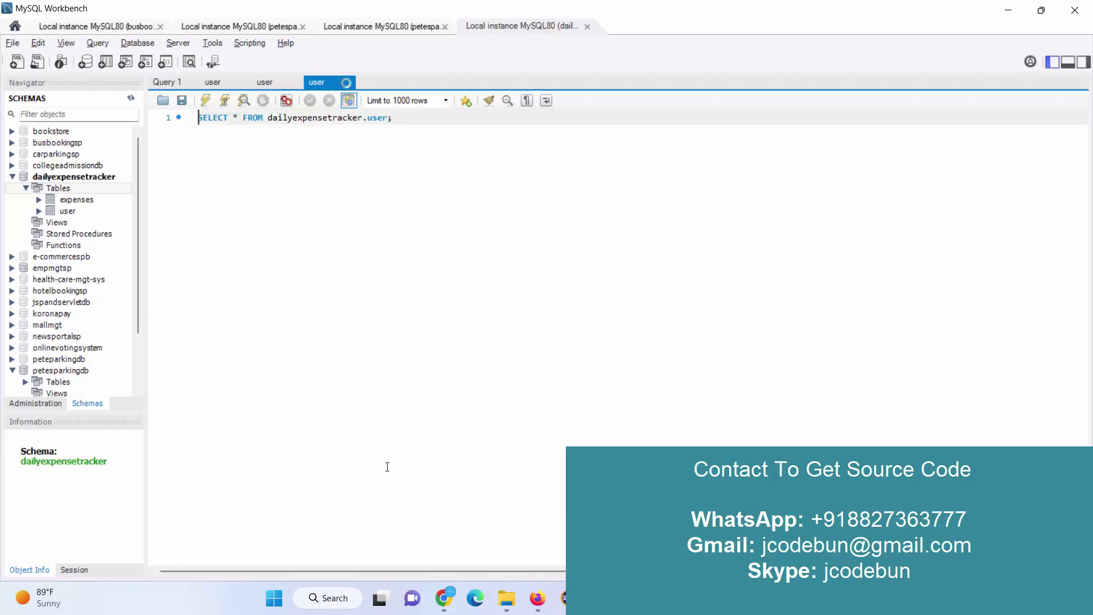
{"action": "left_click", "coordinate": [428, 412]}
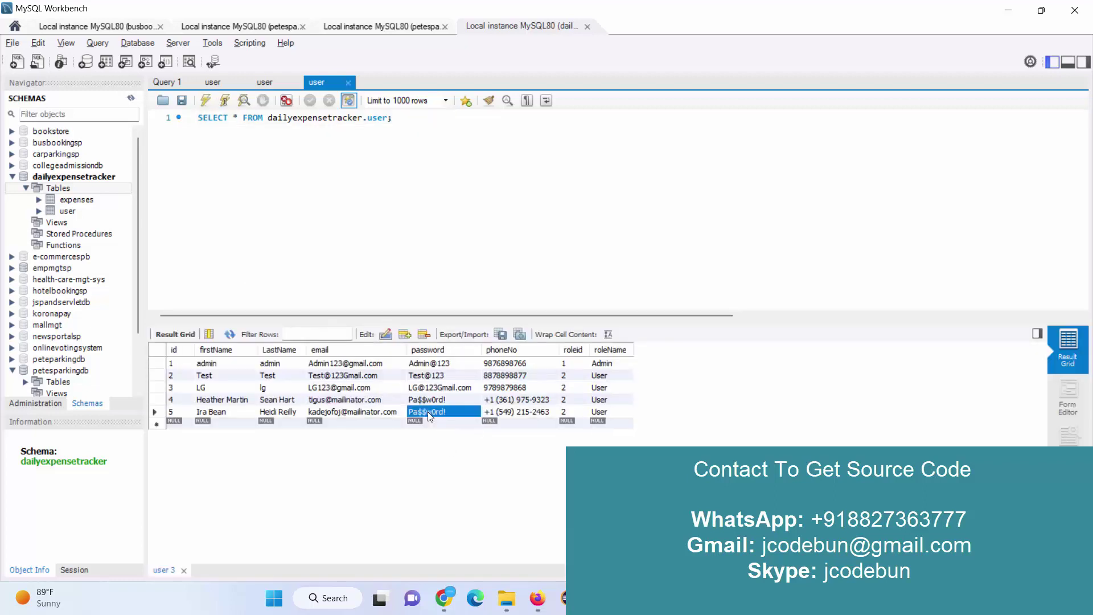
{"action": "left_click", "coordinate": [428, 411]}
{"action": "double_click", "coordinate": [428, 411]}
{"action": "key", "text": "ctrl+c"}
{"action": "key", "text": "alt+Tab"}
Paste the new user's password and sign in, dismissing the save-password prompt.
{"action": "left_click", "coordinate": [535, 319]}
{"action": "key", "text": "ctrl+v"}
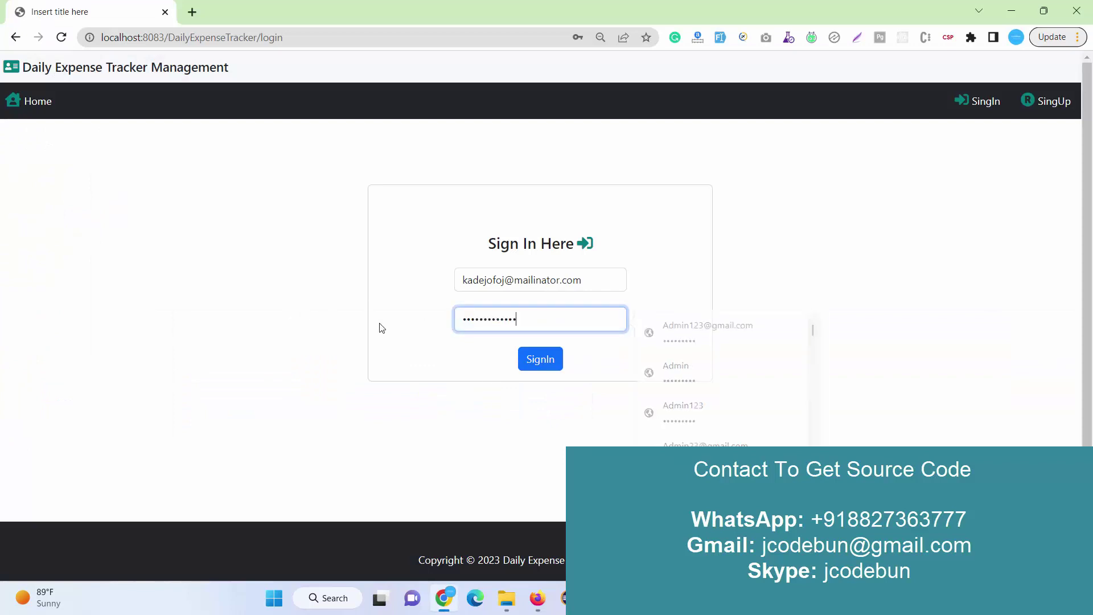
{"action": "key", "text": "ctrl+a"}
{"action": "key", "text": "ctrl+v"}
{"action": "left_click", "coordinate": [529, 367]}
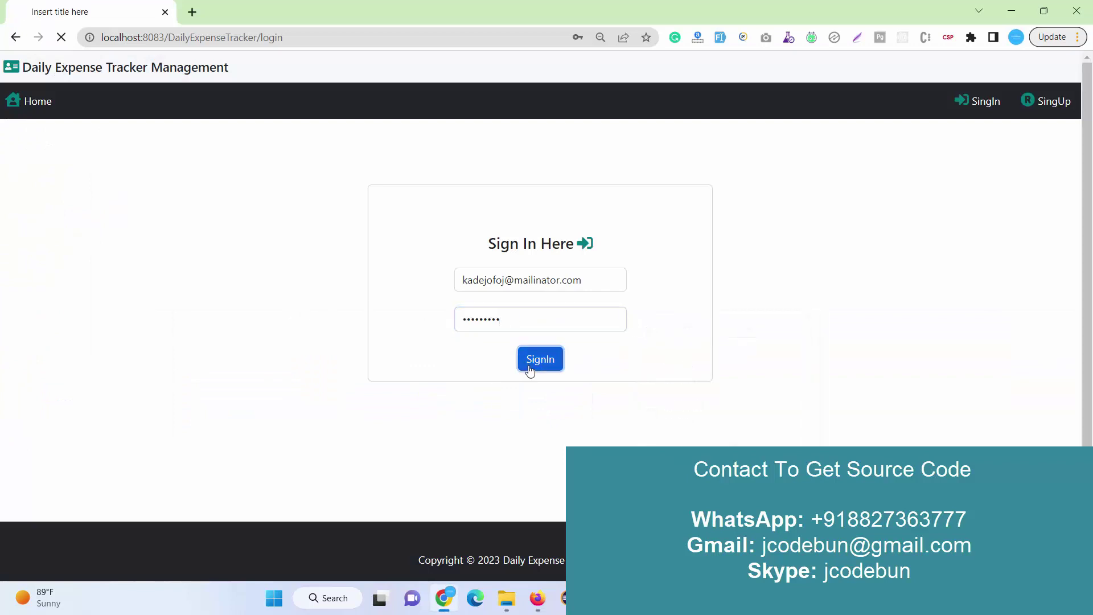
{"action": "left_click", "coordinate": [557, 248]}
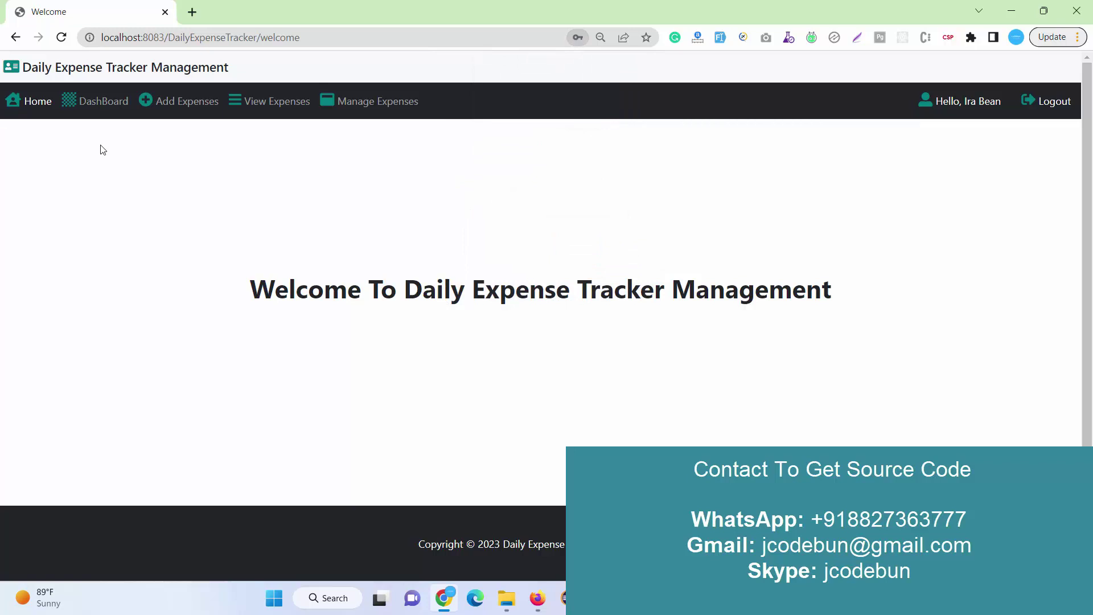
Check that all dashboard totals are ₹0, then open the Add Expenses form.
{"action": "left_click", "coordinate": [105, 110]}
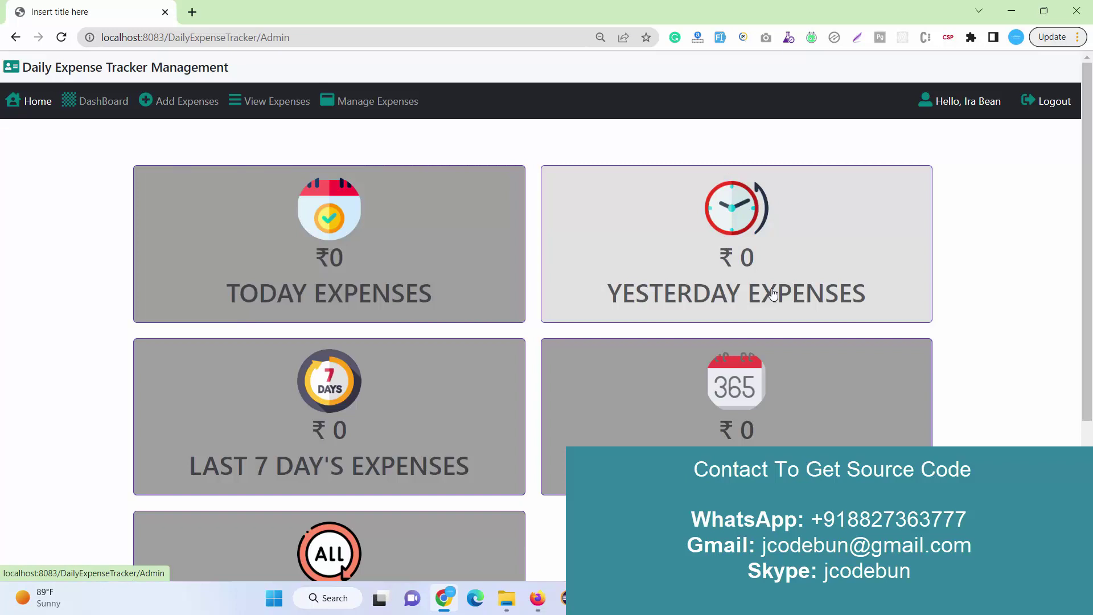
{"action": "scroll", "coordinate": [771, 293], "scroll_direction": "down", "scroll_amount": 2}
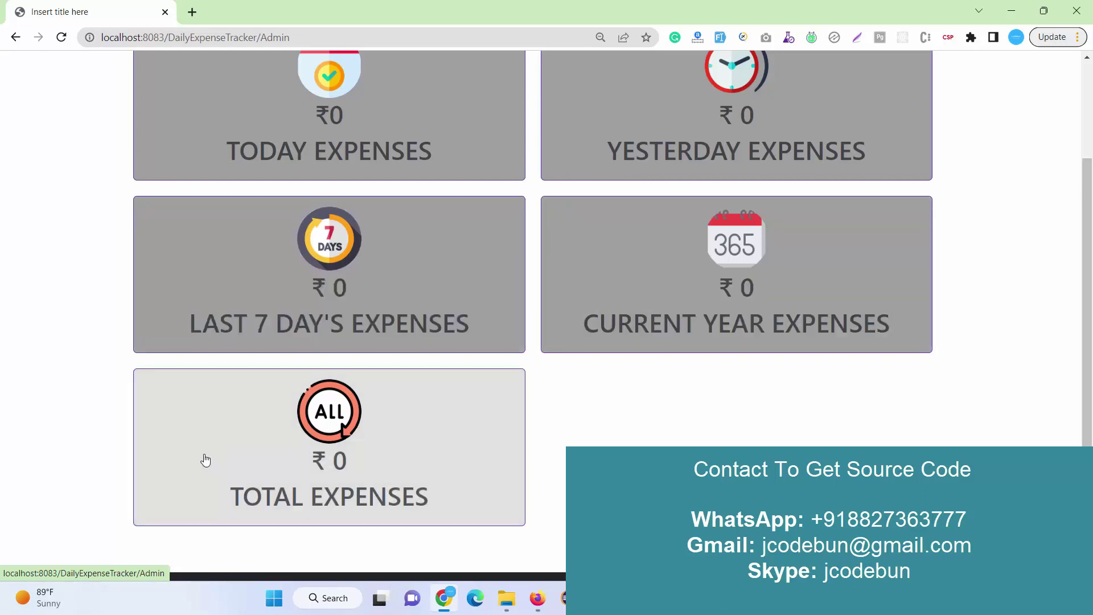
{"action": "scroll", "coordinate": [341, 463], "scroll_direction": "up", "scroll_amount": 3}
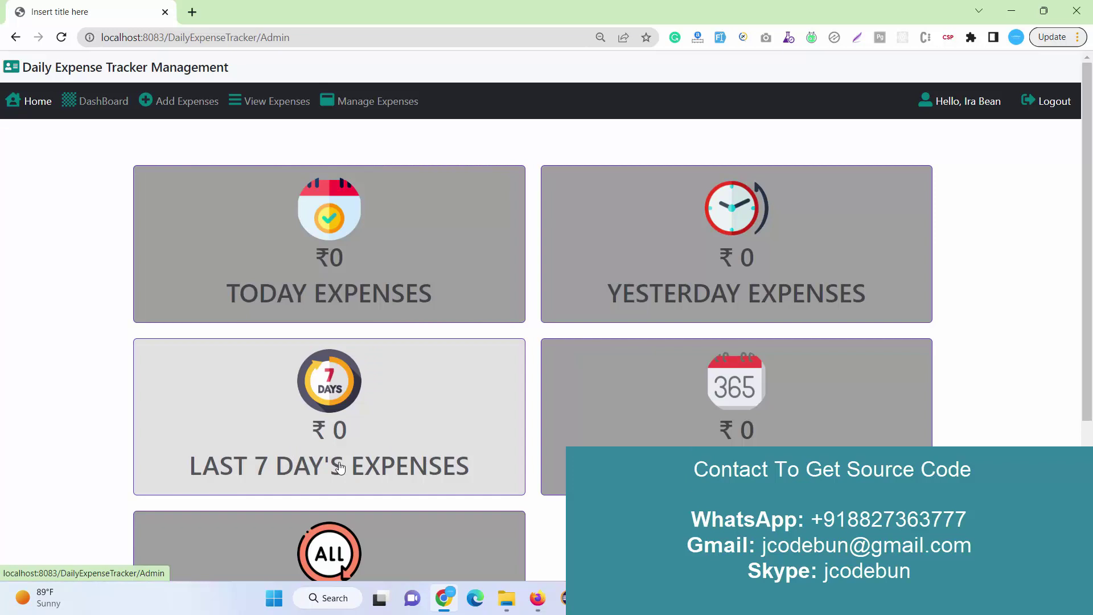
{"action": "left_click", "coordinate": [186, 101]}
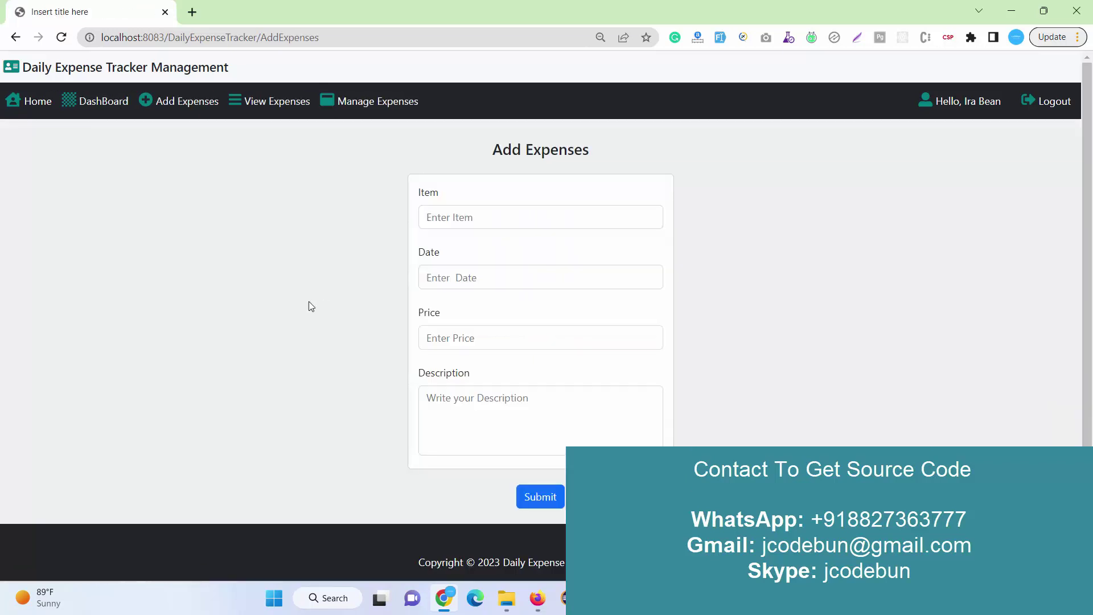
Enter the item name 'Demo item' and set the date to 27 February 2023.
{"action": "left_click", "coordinate": [480, 217]}
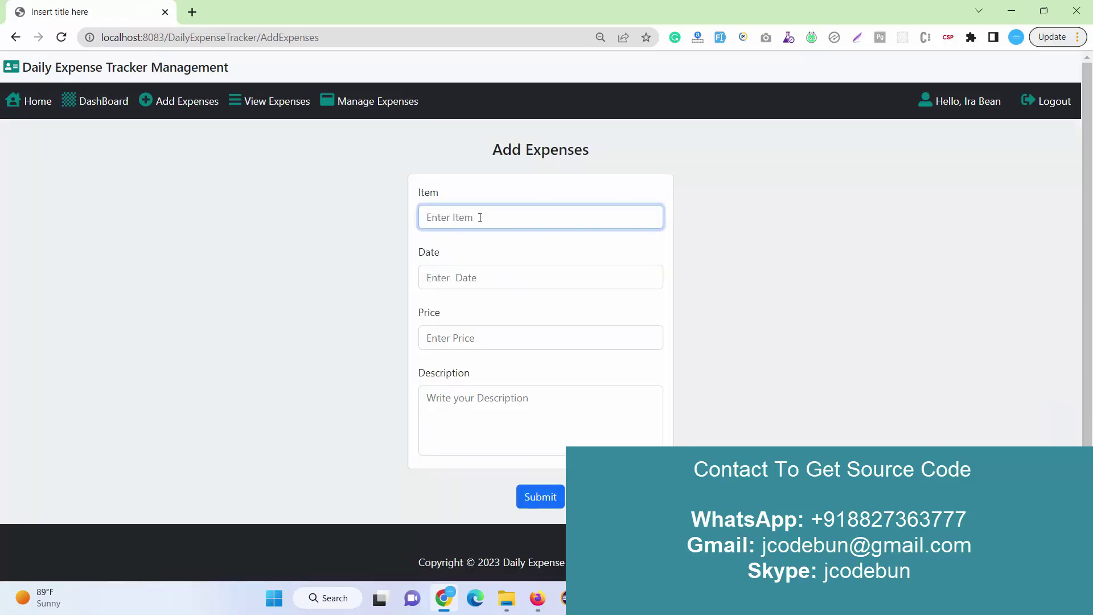
{"action": "type", "text": "P"}
{"action": "key", "text": "BackSpace"}
{"action": "key", "text": "BackSpace"}
{"action": "key", "text": "BackSpace"}
{"action": "key", "text": "BackSpace"}
{"action": "type", "text": "D"}
{"action": "key", "text": "BackSpace"}
{"action": "key", "text": "BackSpace"}
{"action": "key", "text": "BackSpace"}
{"action": "key", "text": "BackSpace"}
{"action": "key", "text": "BackSpace"}
{"action": "type", "text": "D"}
{"action": "left_click", "coordinate": [464, 276]}
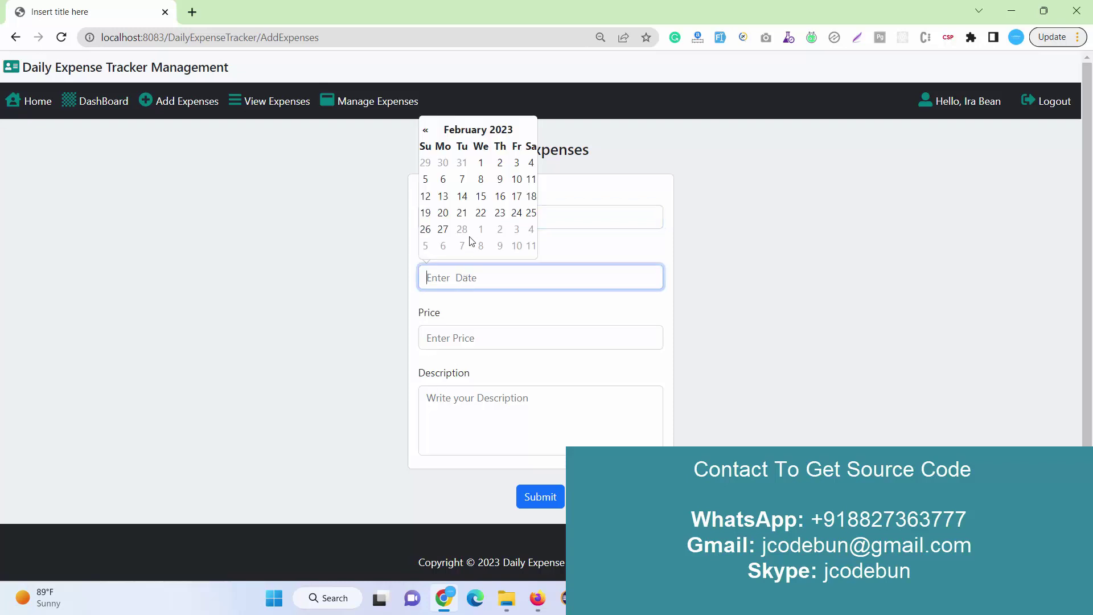
{"action": "left_click", "coordinate": [443, 229]}
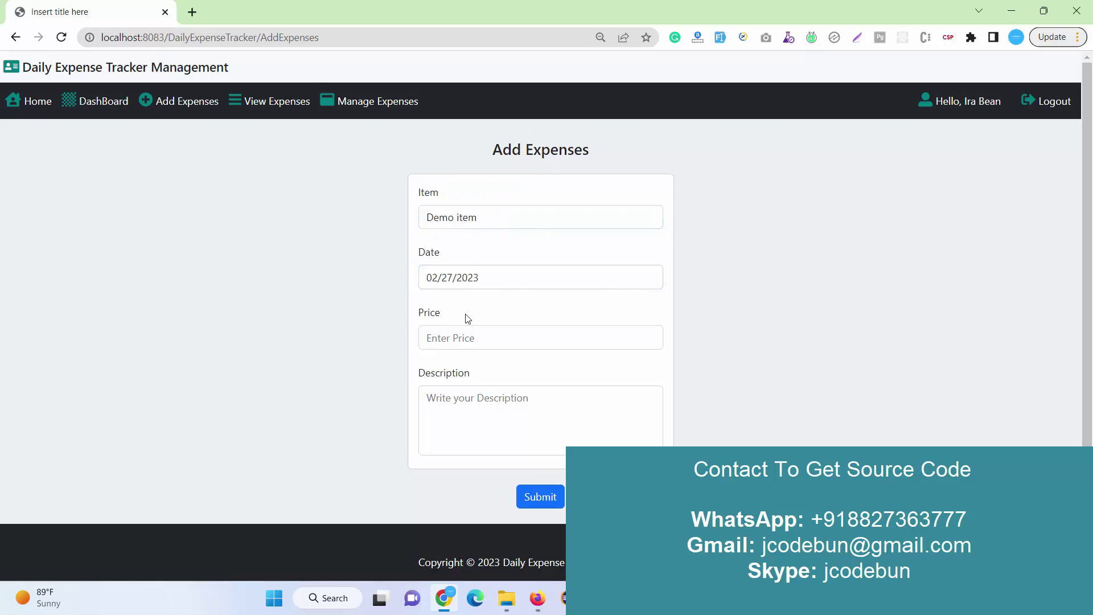
Enter price 4999 and a description, then submit the expense.
{"action": "left_click", "coordinate": [480, 342]}
{"action": "left_click", "coordinate": [508, 371]}
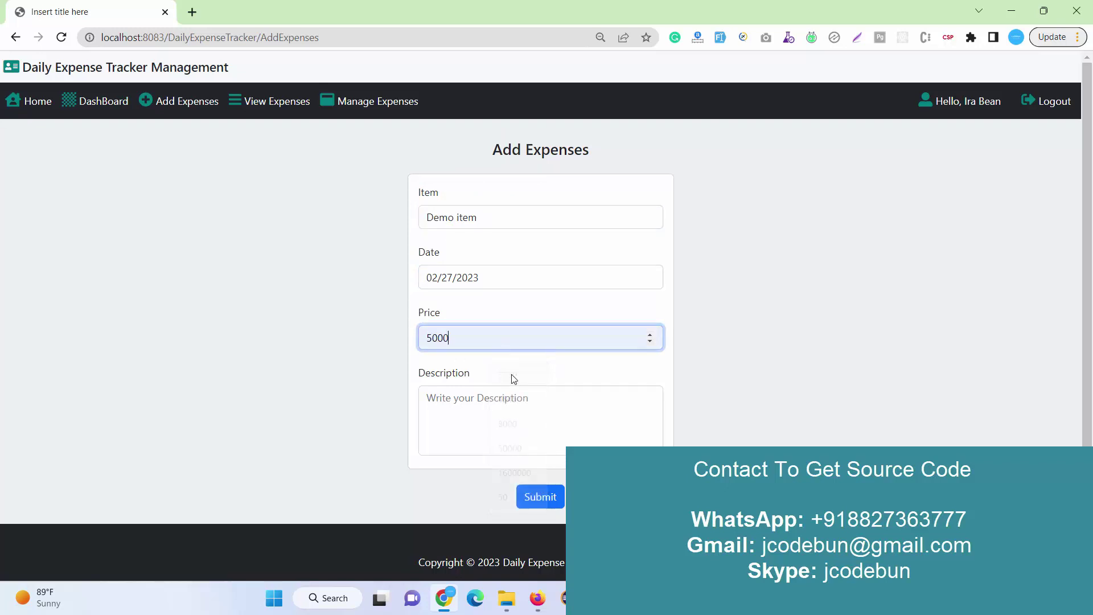
{"action": "scroll", "coordinate": [489, 347], "scroll_direction": "down", "scroll_amount": 1}
{"action": "left_click", "coordinate": [493, 365]}
{"action": "type", "text": "tfg "}
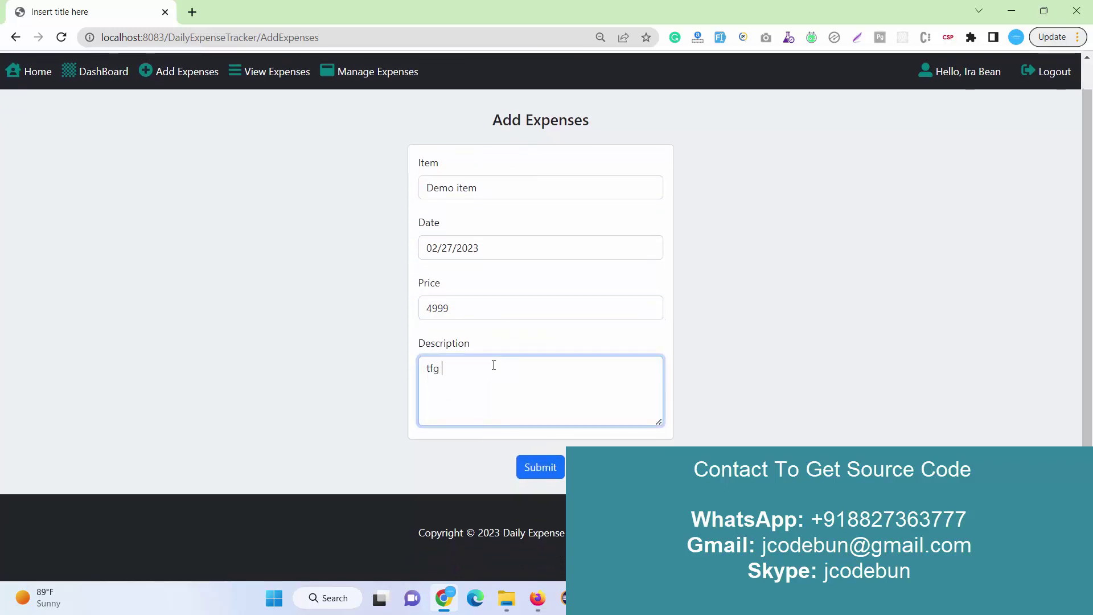
{"action": "type", "text": "dgdfg"}
{"action": "left_click", "coordinate": [539, 466]}
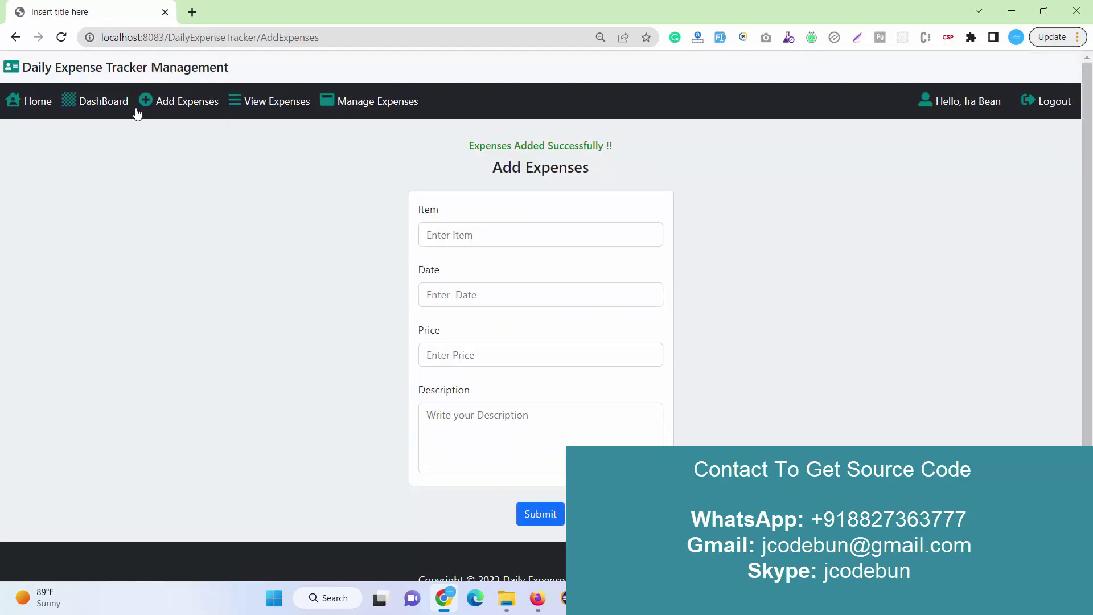
Confirm the ₹4999 today total and the expenses list, then reopen Add Expenses.
{"action": "left_click", "coordinate": [105, 111]}
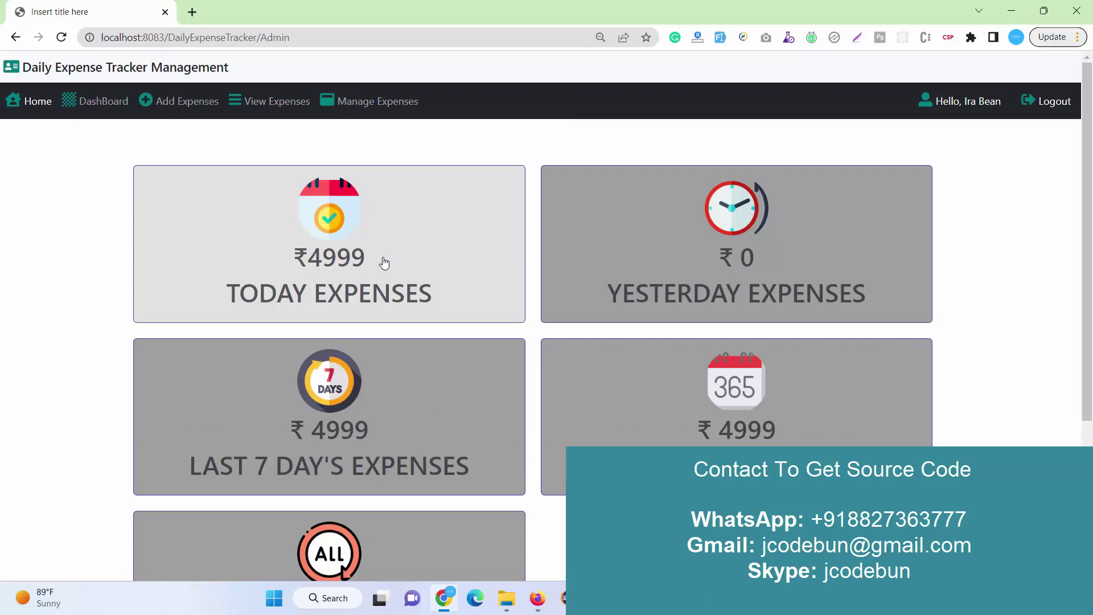
{"action": "left_click_drag", "start_coordinate": [385, 262], "coordinate": [311, 266]}
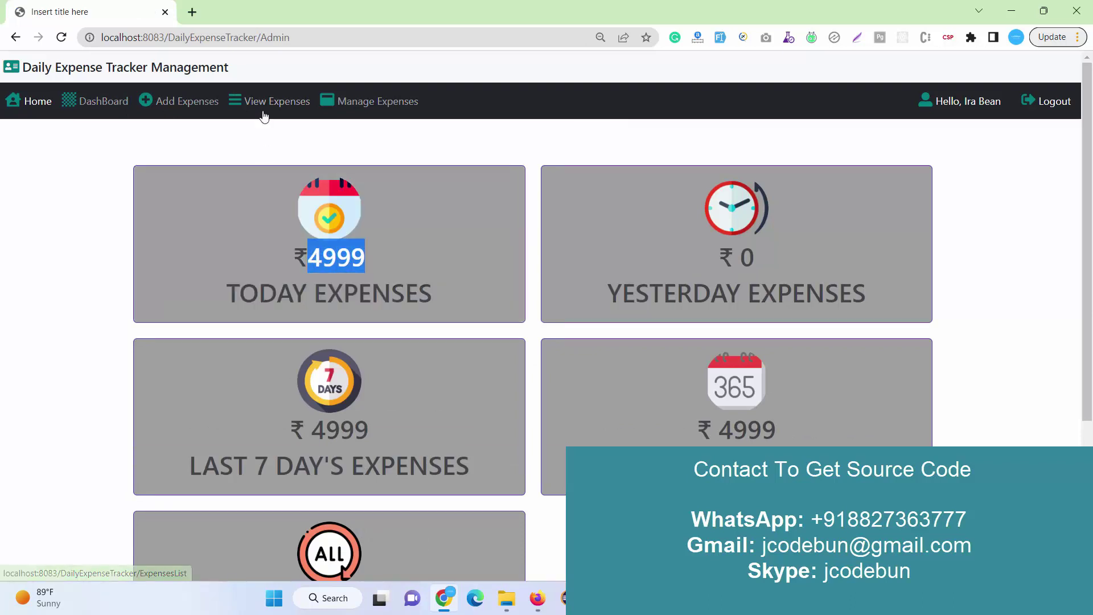
{"action": "left_click", "coordinate": [264, 114]}
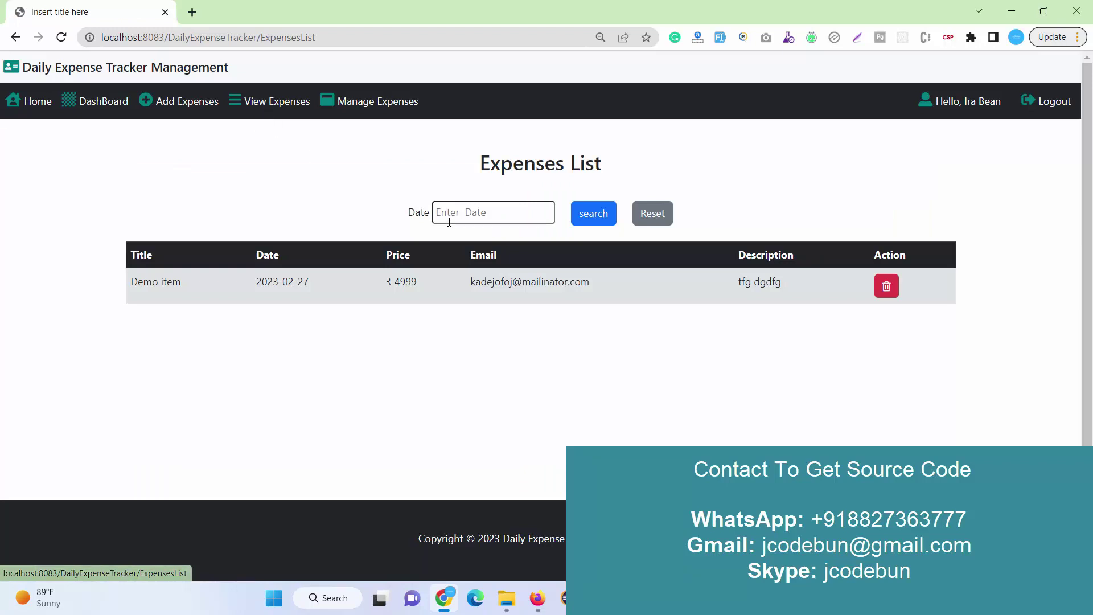
{"action": "left_click", "coordinate": [200, 108]}
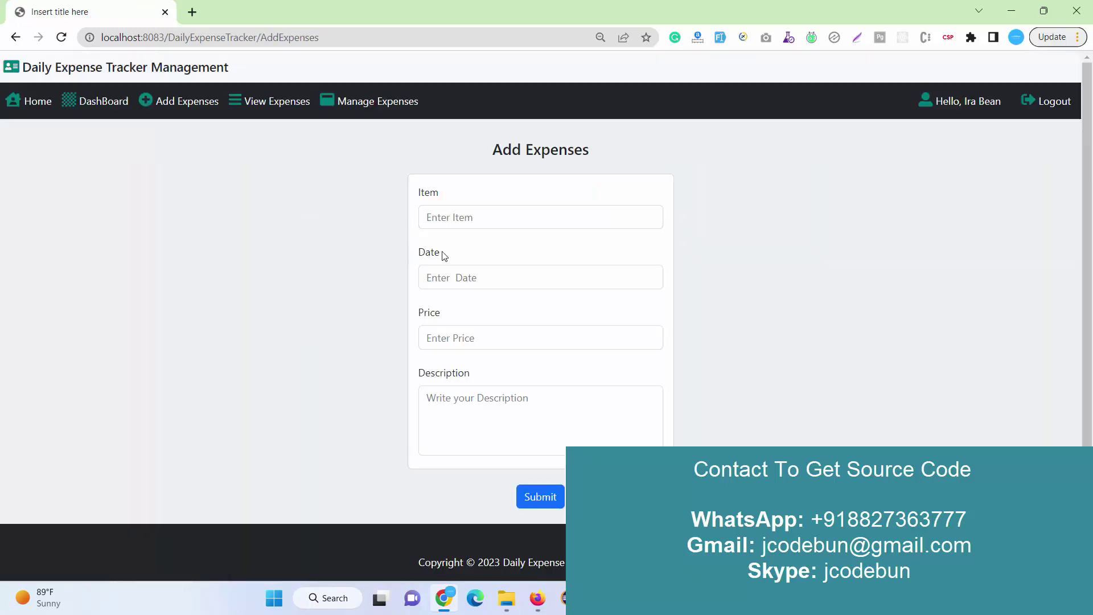
Submit a 'dfgfd dfgdg' expense dated 22 February 2023 with price 255 and a description.
{"action": "left_click", "coordinate": [476, 220]}
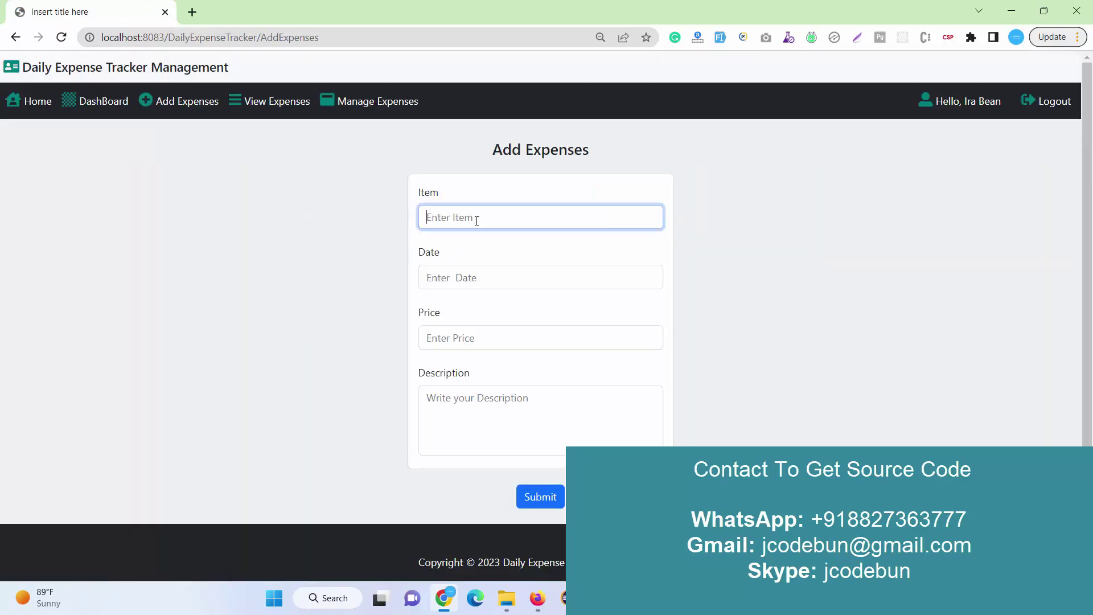
{"action": "type", "text": "dfgfd dfgdg"}
{"action": "left_click", "coordinate": [486, 279]}
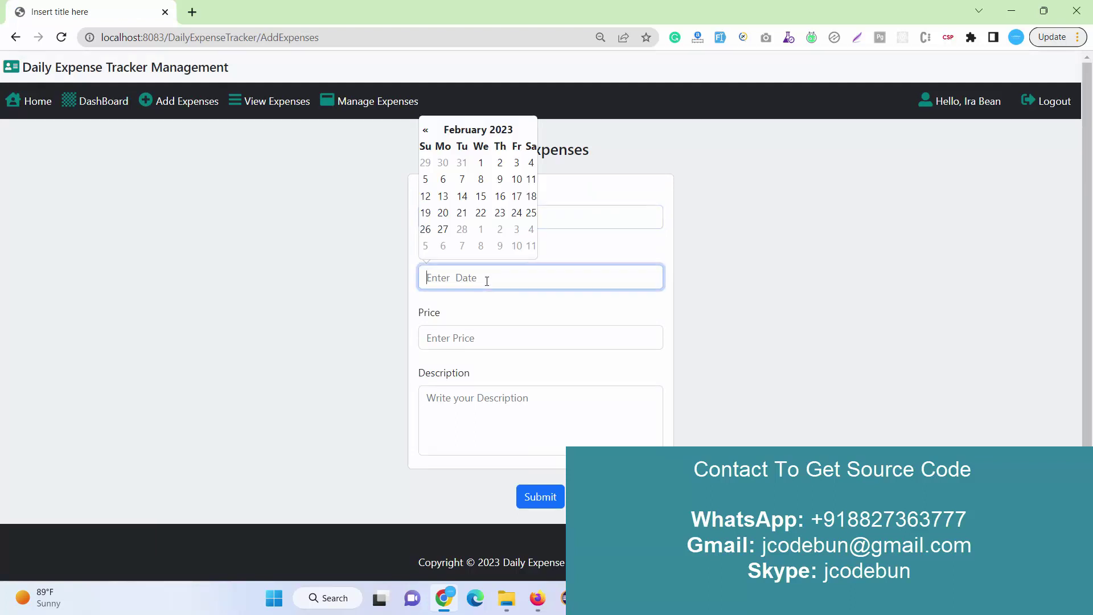
{"action": "left_click", "coordinate": [480, 213]}
{"action": "left_click", "coordinate": [470, 343]}
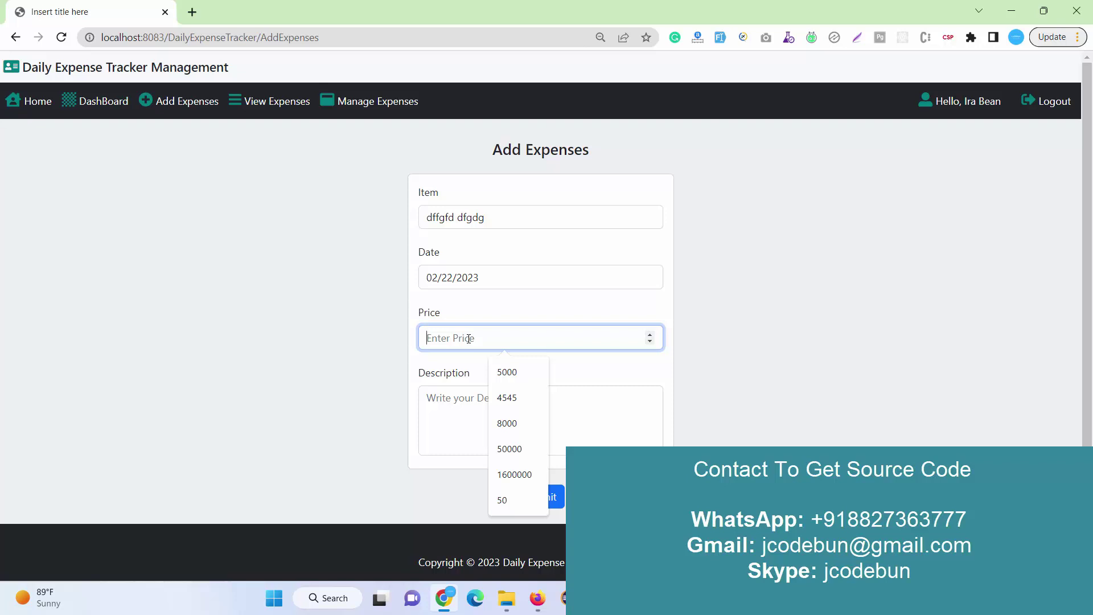
{"action": "type", "text": "255"}
{"action": "left_click", "coordinate": [442, 415]}
{"action": "type", "text": "fghgfh"}
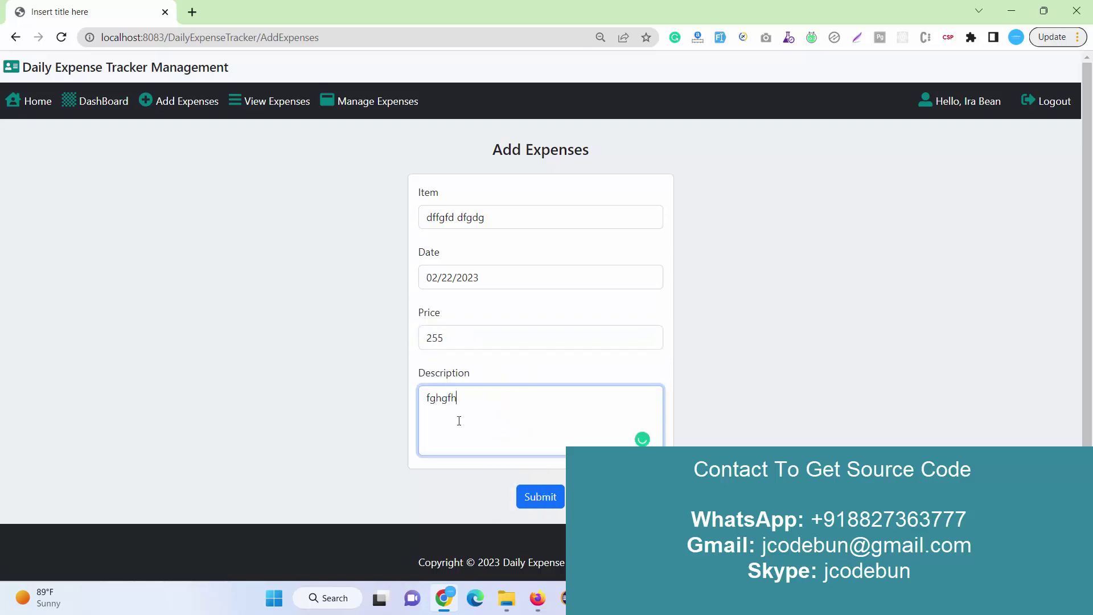
{"action": "type", "text": " fghgf"}
{"action": "left_click", "coordinate": [542, 494]}
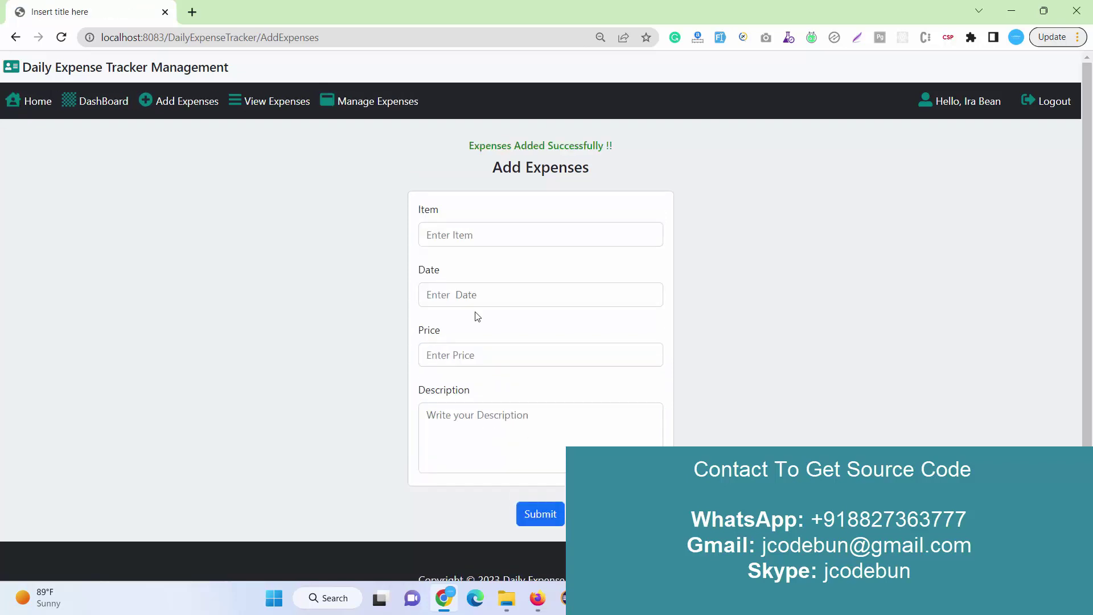
Review the dashboard: ₹5254 for the last 7 days and the year, today still ₹4999.
{"action": "left_click", "coordinate": [112, 111]}
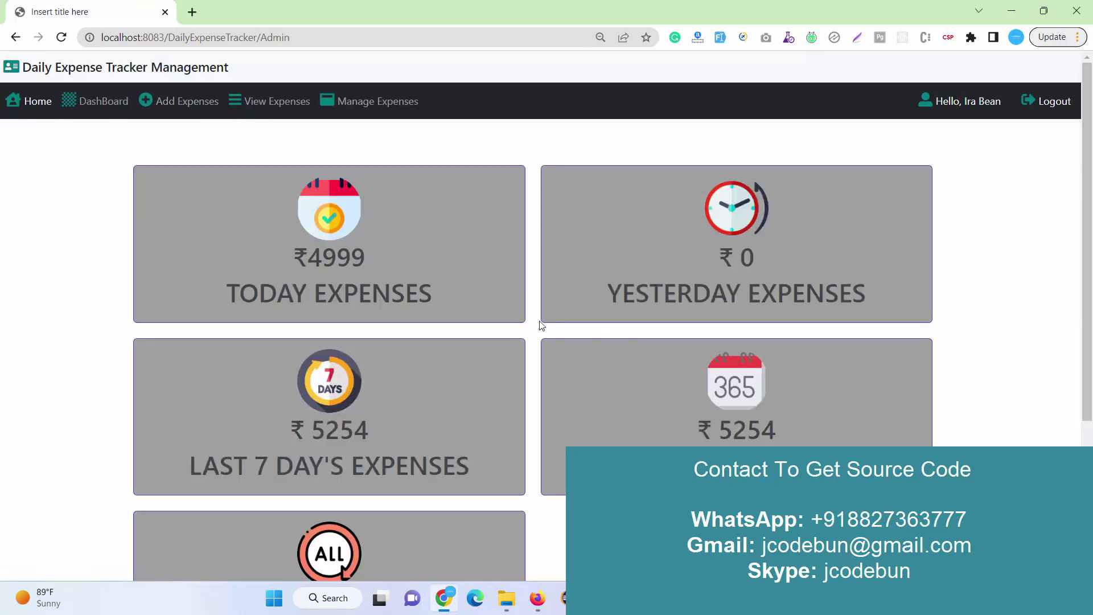
{"action": "scroll", "coordinate": [484, 317], "scroll_direction": "down", "scroll_amount": 1}
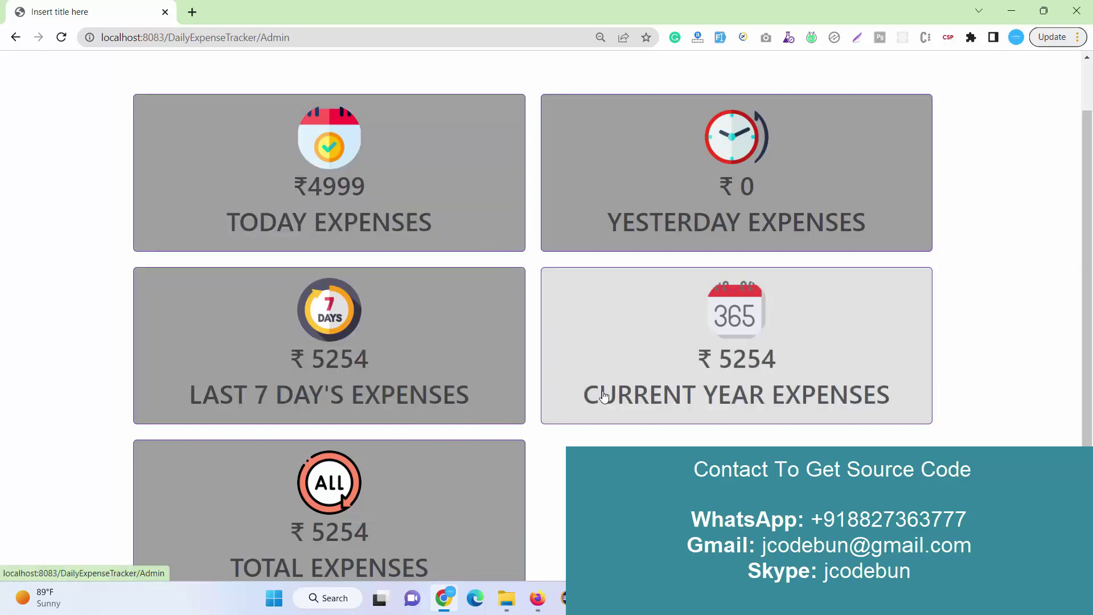
{"action": "scroll", "coordinate": [493, 434], "scroll_direction": "down", "scroll_amount": 2}
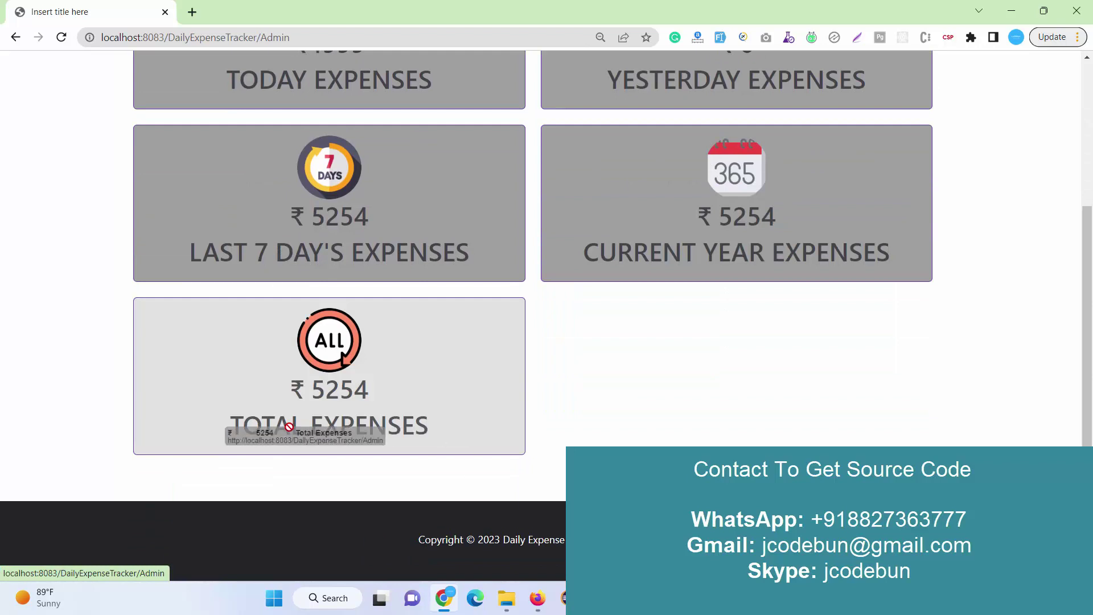
{"action": "scroll", "coordinate": [310, 150], "scroll_direction": "up", "scroll_amount": 2}
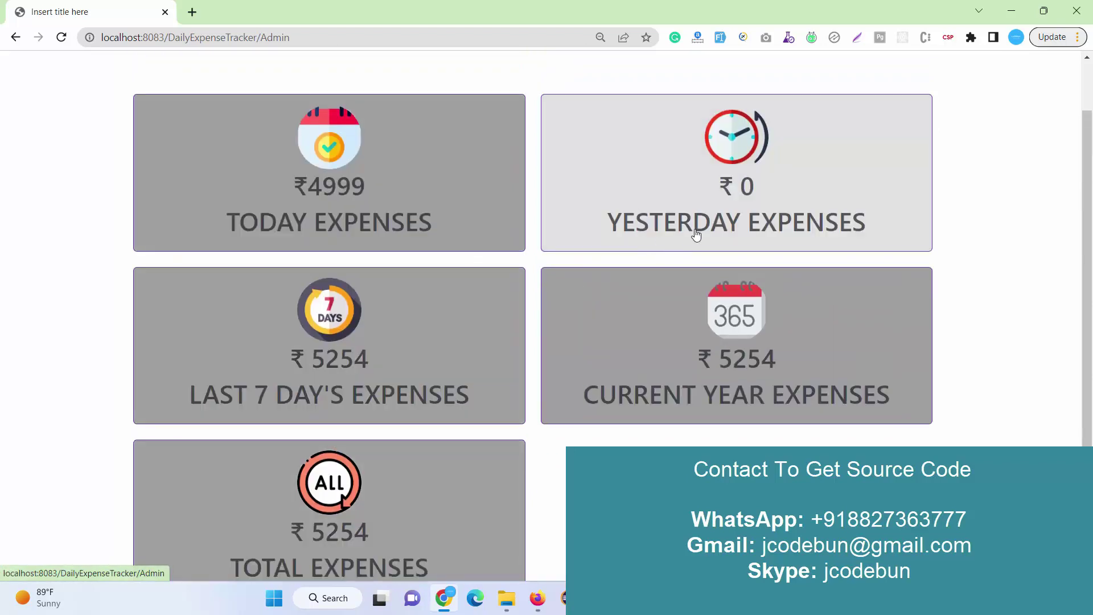
{"action": "scroll", "coordinate": [695, 244], "scroll_direction": "up", "scroll_amount": 1}
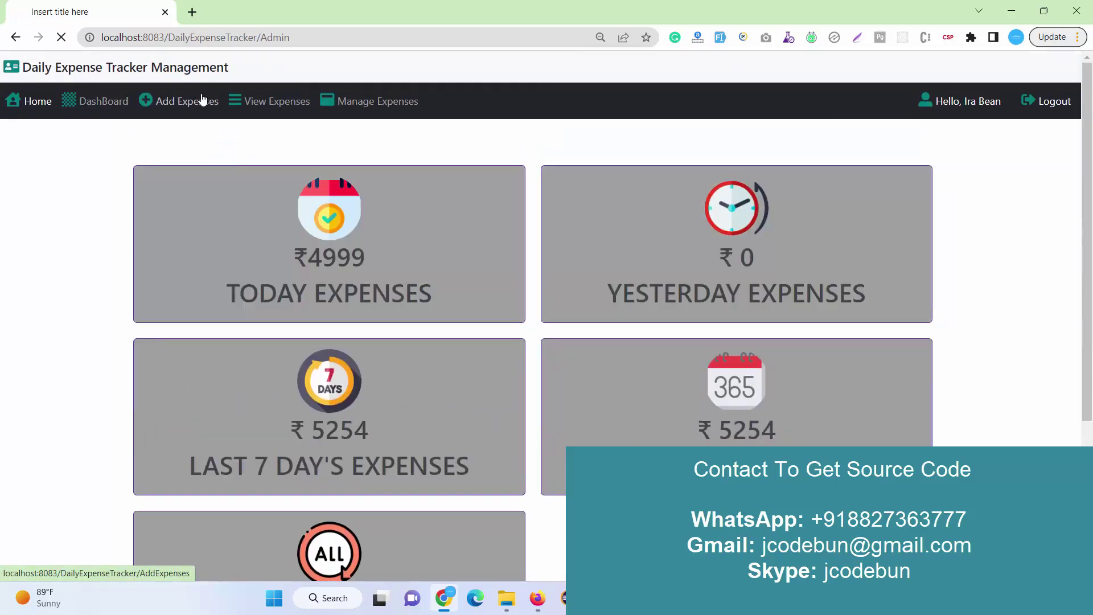
Add a 'Buy Eggs' expense of ₹788 dated 26 February 2023 with description 'fd'.
{"action": "left_click", "coordinate": [200, 101]}
{"action": "left_click", "coordinate": [472, 218]}
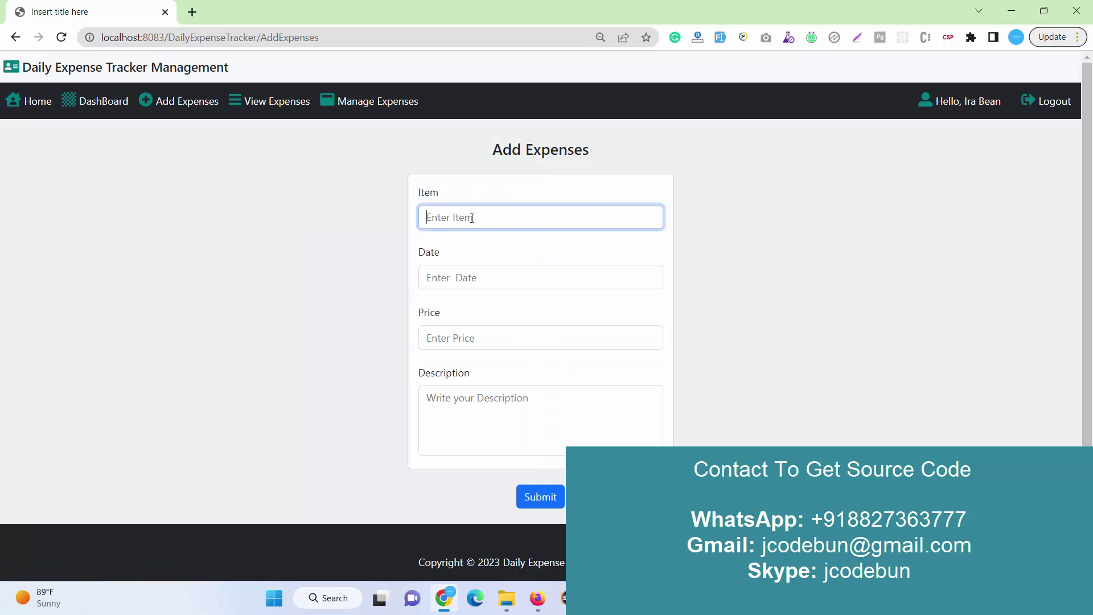
{"action": "type", "text": "Buy Eggs"}
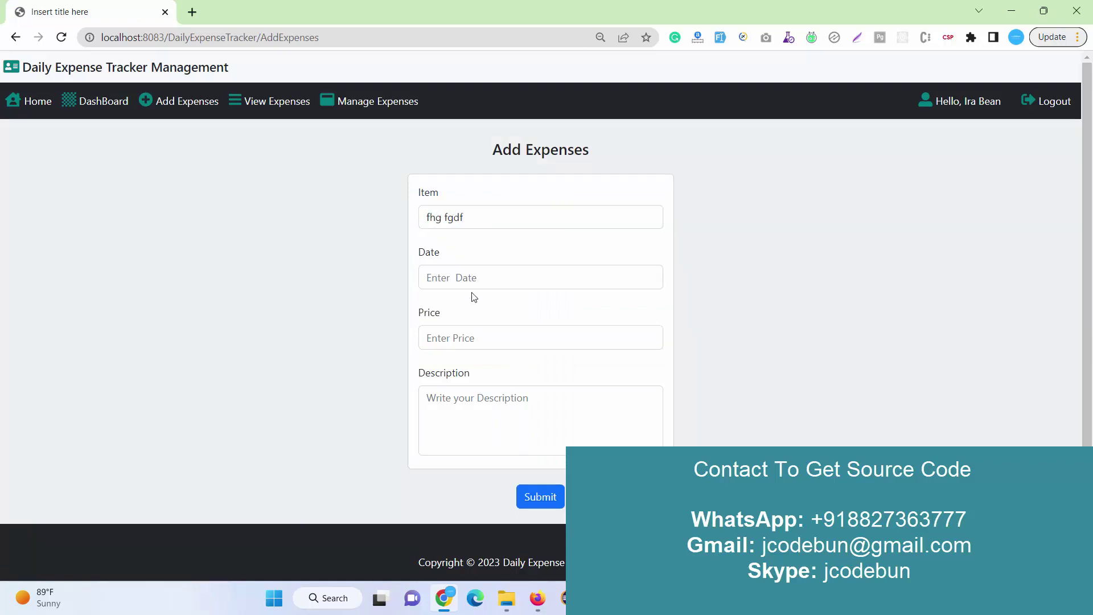
{"action": "left_click", "coordinate": [473, 284]}
{"action": "left_click", "coordinate": [425, 229]}
{"action": "left_click", "coordinate": [450, 340]}
{"action": "type", "text": "788"}
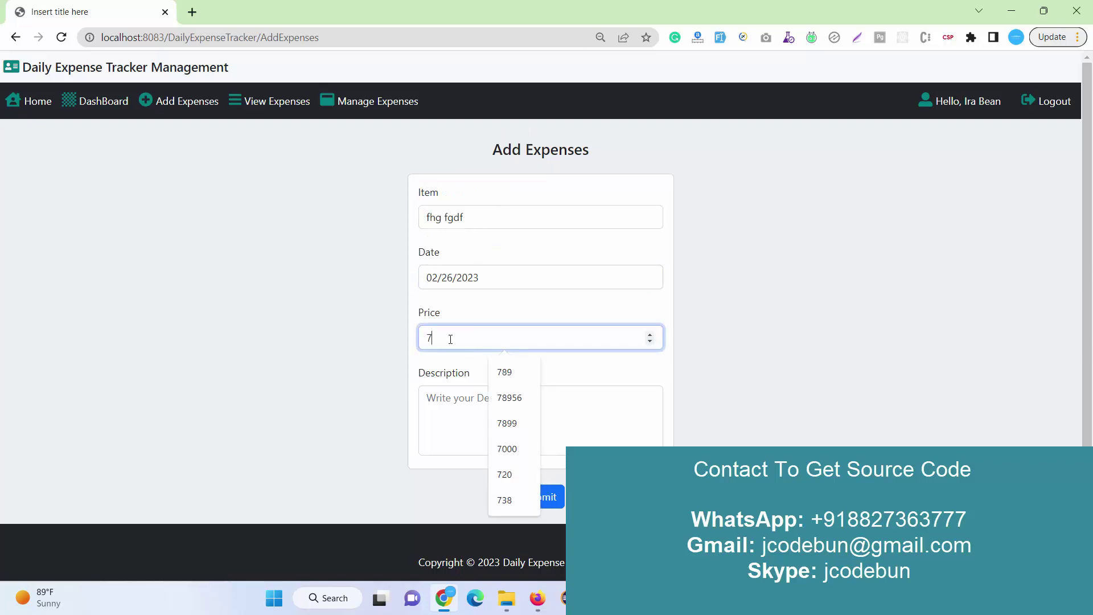
{"action": "left_click", "coordinate": [464, 397]}
{"action": "type", "text": "fd"}
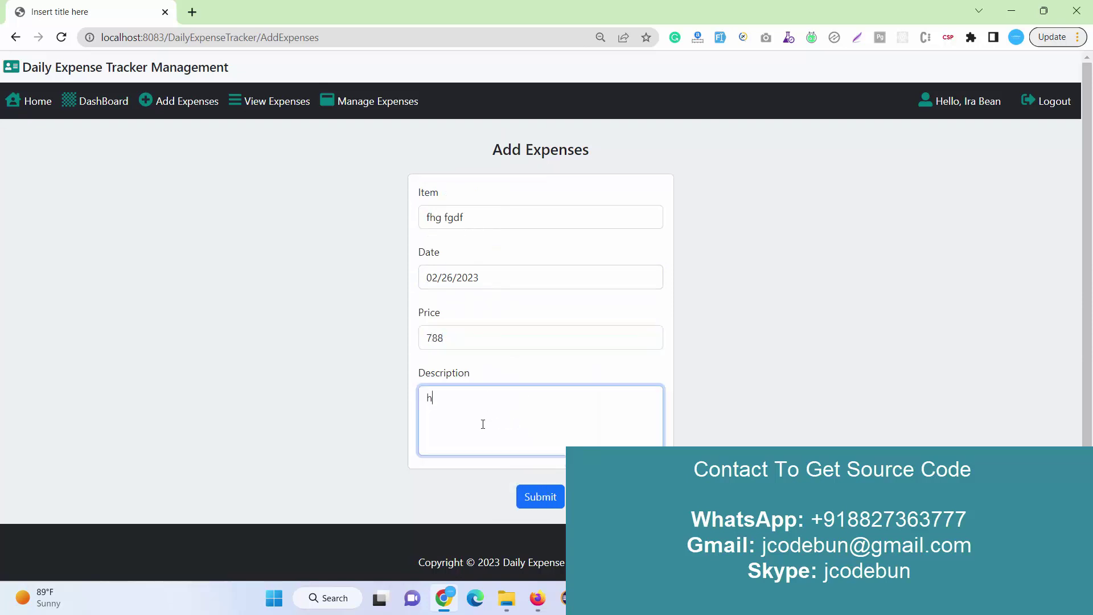
{"action": "left_click", "coordinate": [540, 497]}
Check the ₹6042 last-7-days total, then view all three entries in the expenses list.
{"action": "left_click", "coordinate": [92, 103]}
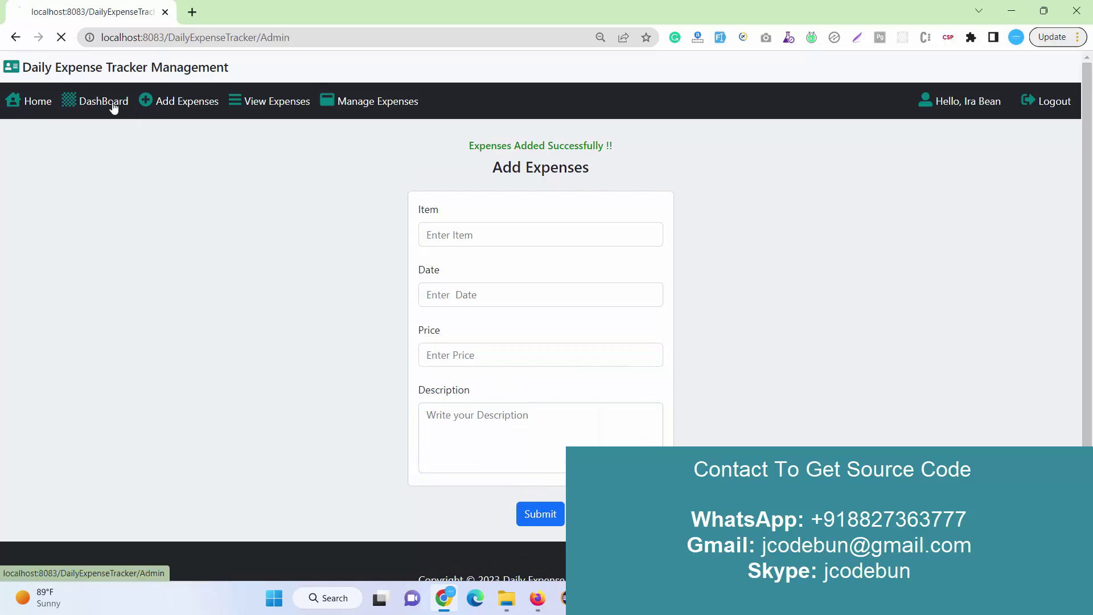
{"action": "left_click_drag", "start_coordinate": [787, 258], "coordinate": [724, 254]}
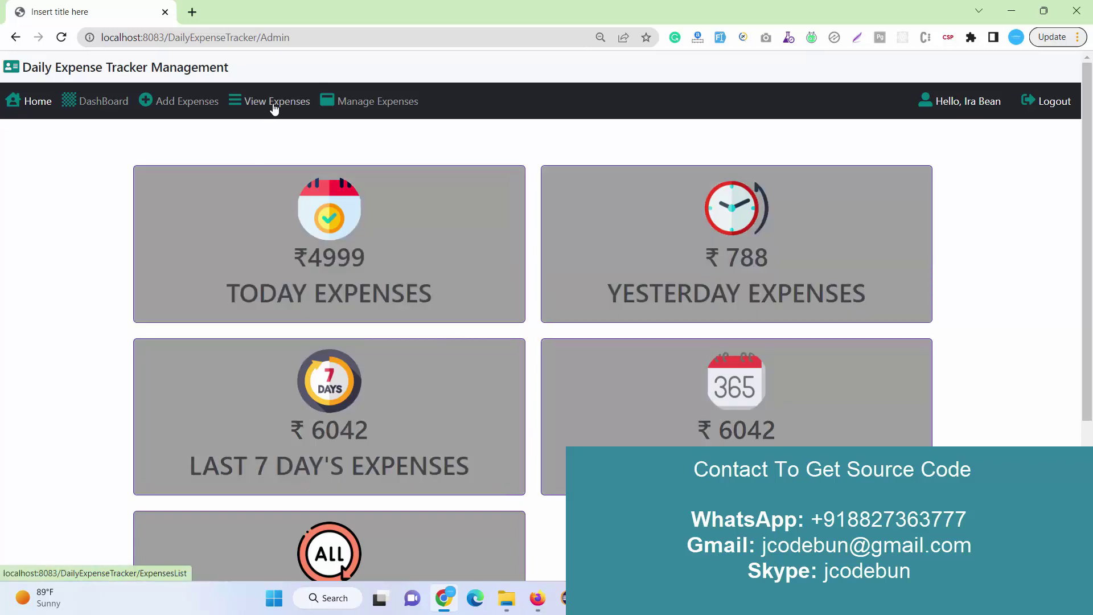
{"action": "left_click", "coordinate": [274, 108]}
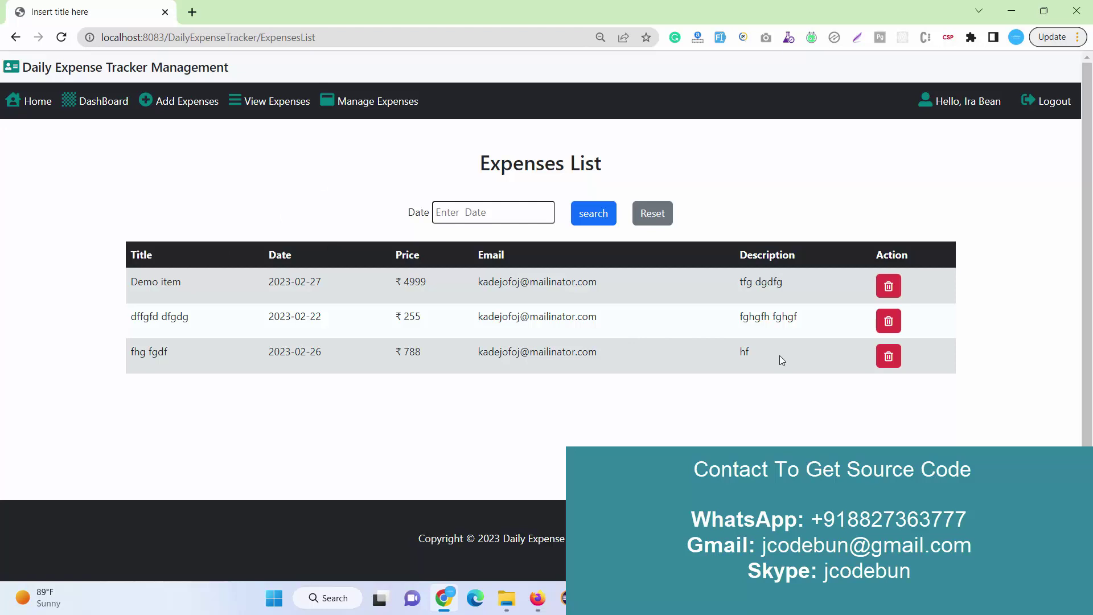
{"action": "left_click_drag", "start_coordinate": [780, 355], "coordinate": [152, 294]}
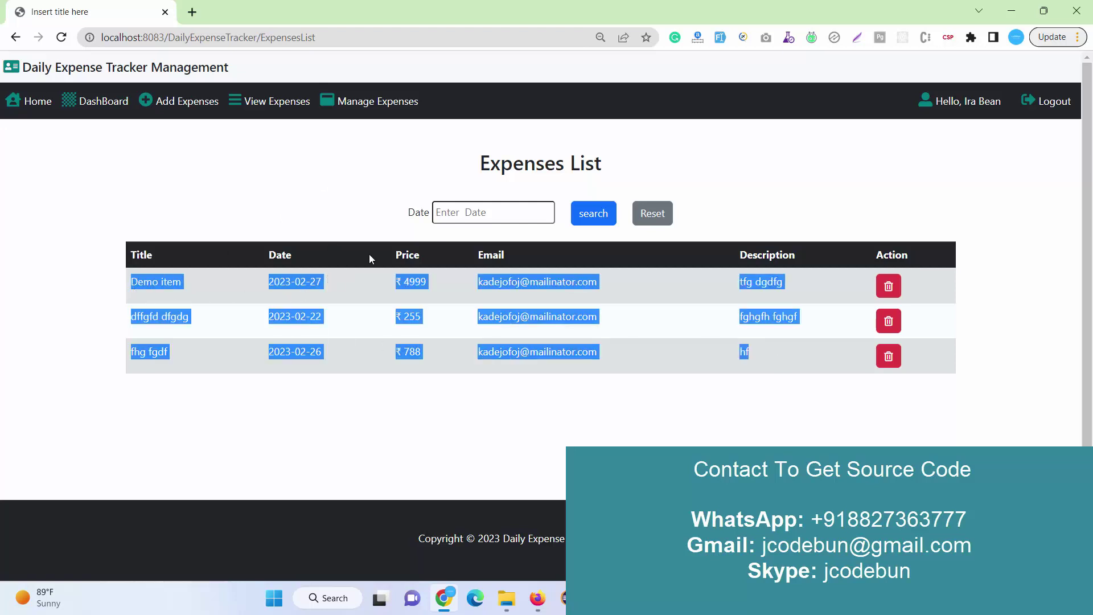
{"action": "left_click", "coordinate": [370, 221]}
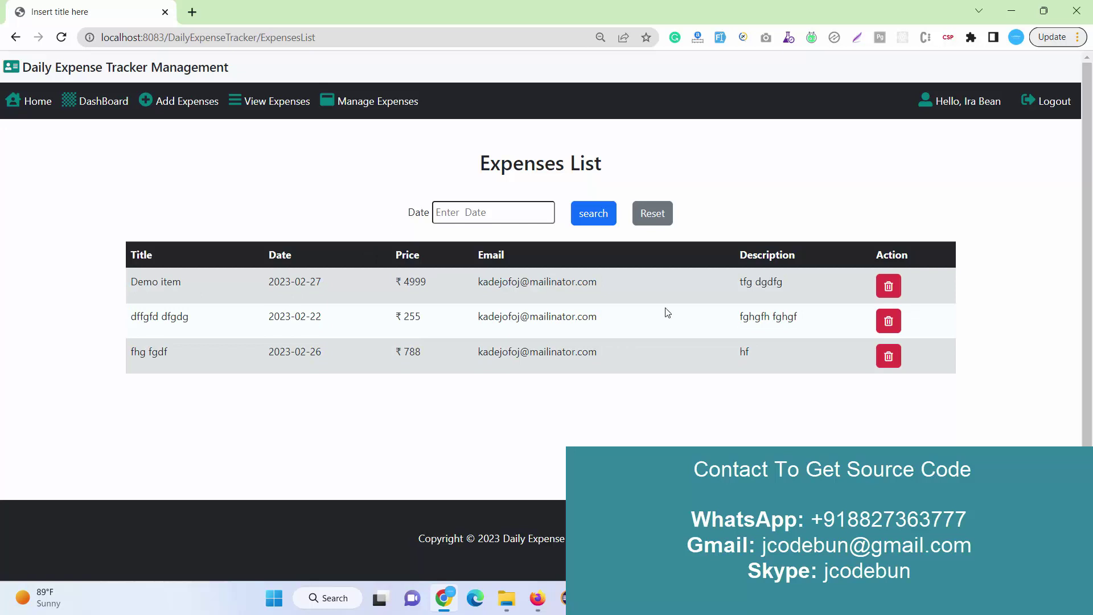
Run the datewise expenses report from 02/01/2023 to 02/27/2023.
{"action": "left_click", "coordinate": [362, 114]}
{"action": "left_click", "coordinate": [472, 220]}
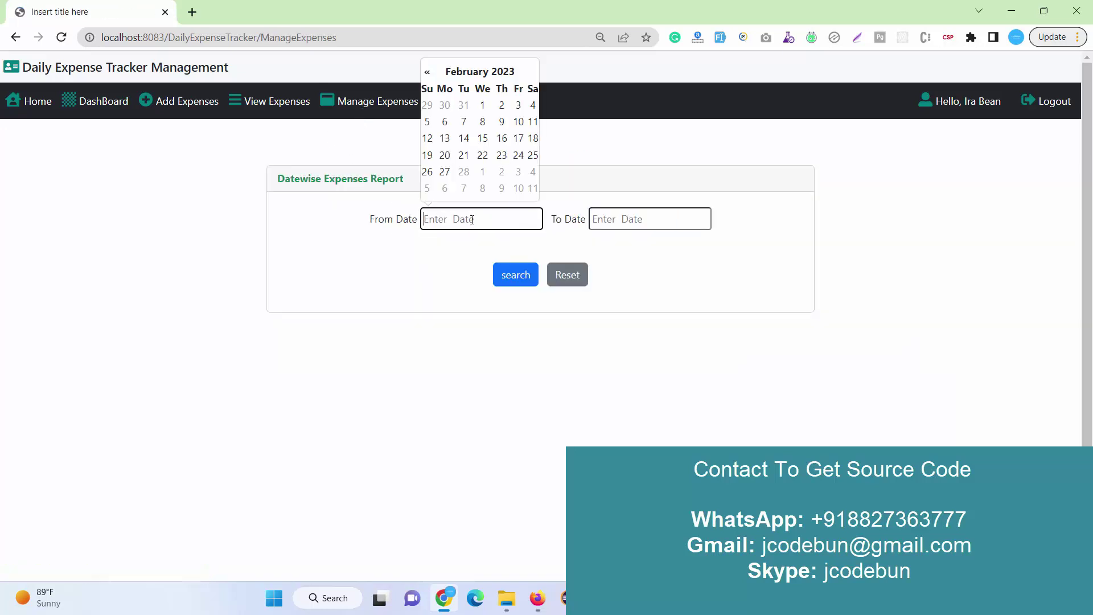
{"action": "left_click", "coordinate": [483, 105]}
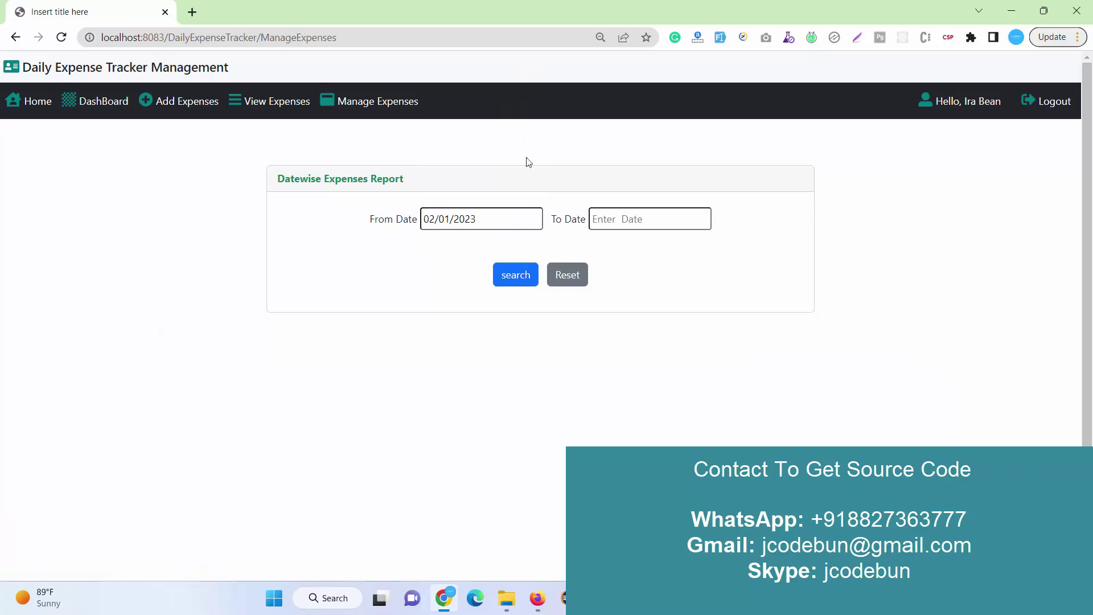
{"action": "left_click", "coordinate": [634, 220]}
{"action": "left_click", "coordinate": [618, 173]}
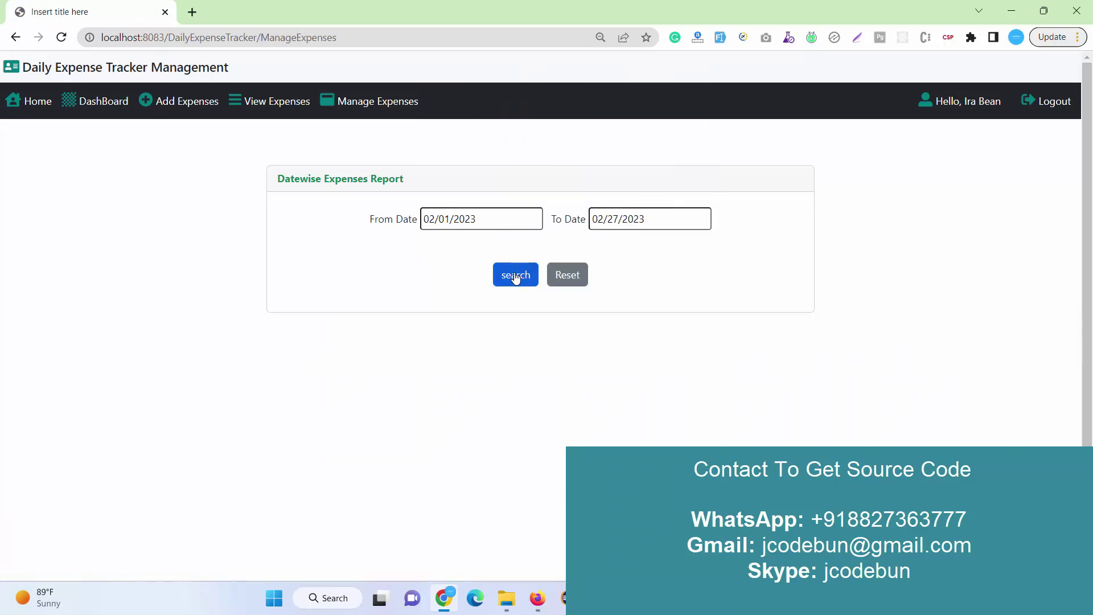
{"action": "left_click", "coordinate": [515, 277]}
Review the report's three expense rows and the ₹6042 total.
{"action": "scroll", "coordinate": [324, 308], "scroll_direction": "down", "scroll_amount": 1}
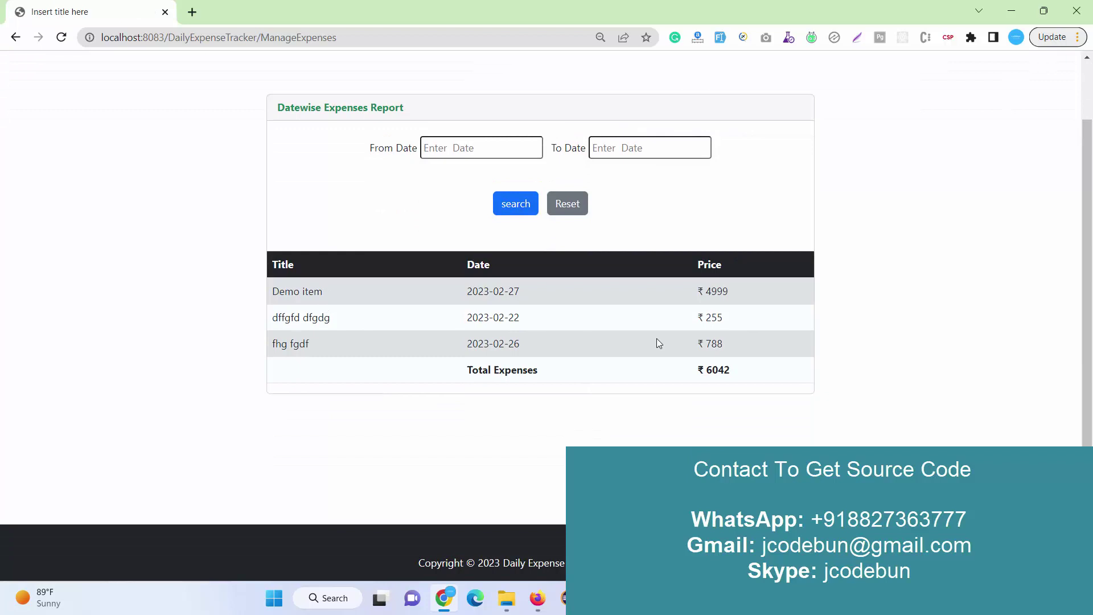
{"action": "left_click_drag", "start_coordinate": [746, 346], "coordinate": [258, 296]}
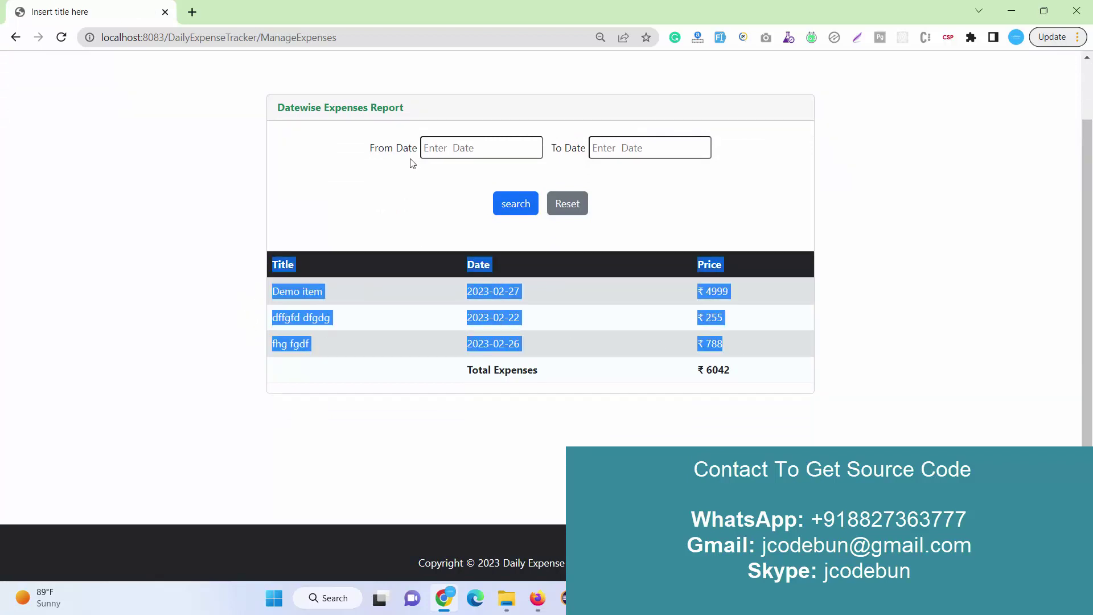
{"action": "scroll", "coordinate": [586, 206], "scroll_direction": "up", "scroll_amount": 1}
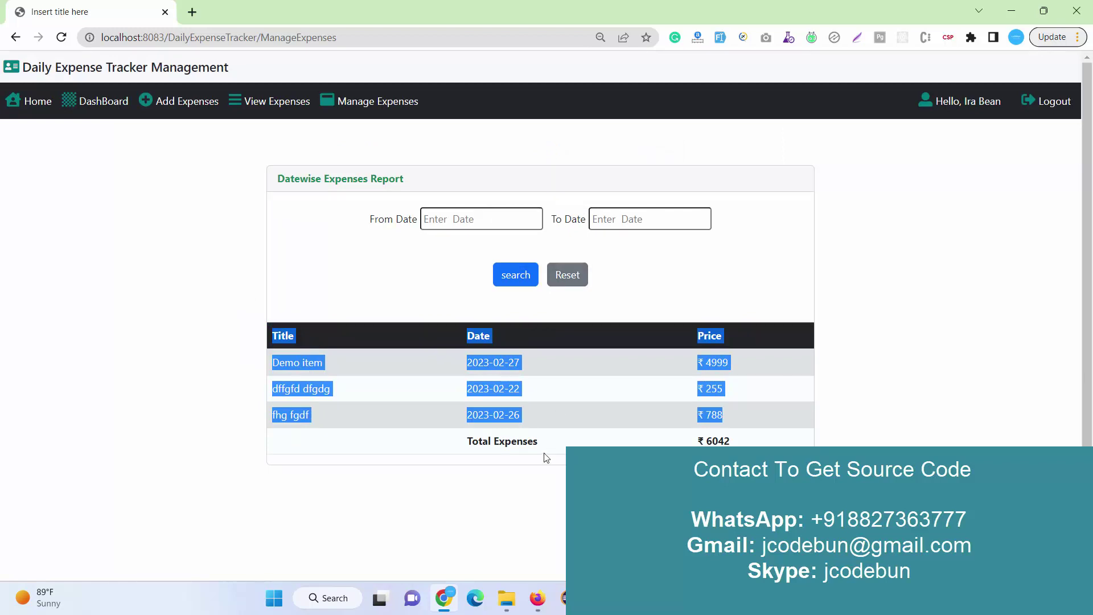
{"action": "left_click_drag", "start_coordinate": [705, 441], "coordinate": [745, 443]}
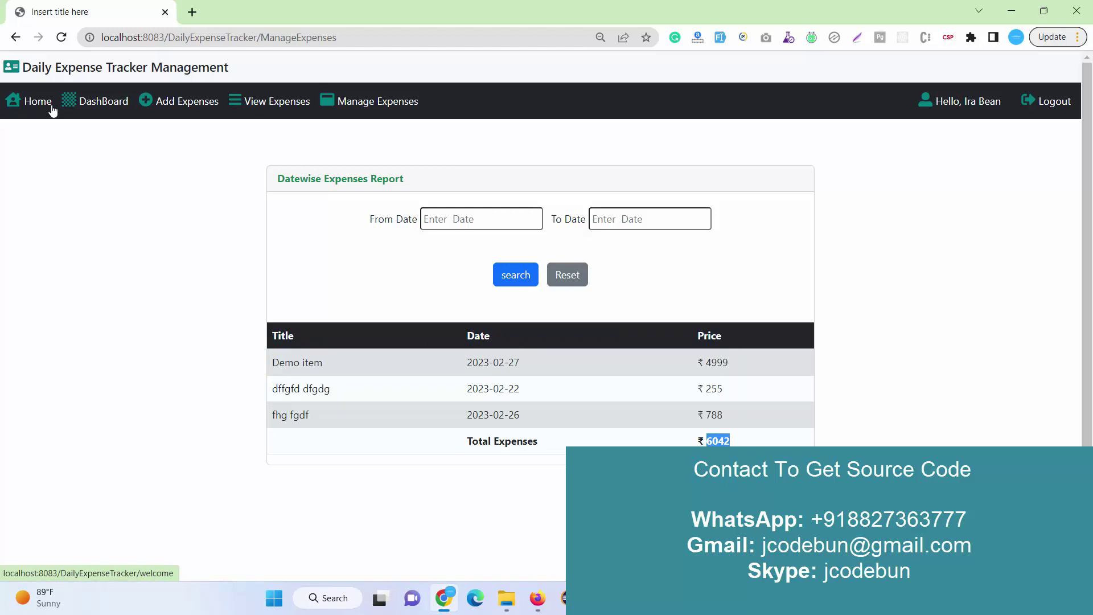
Reload Manage Expenses, log out to the Welcome page, and switch to Eclipse.
{"action": "left_click", "coordinate": [951, 111]}
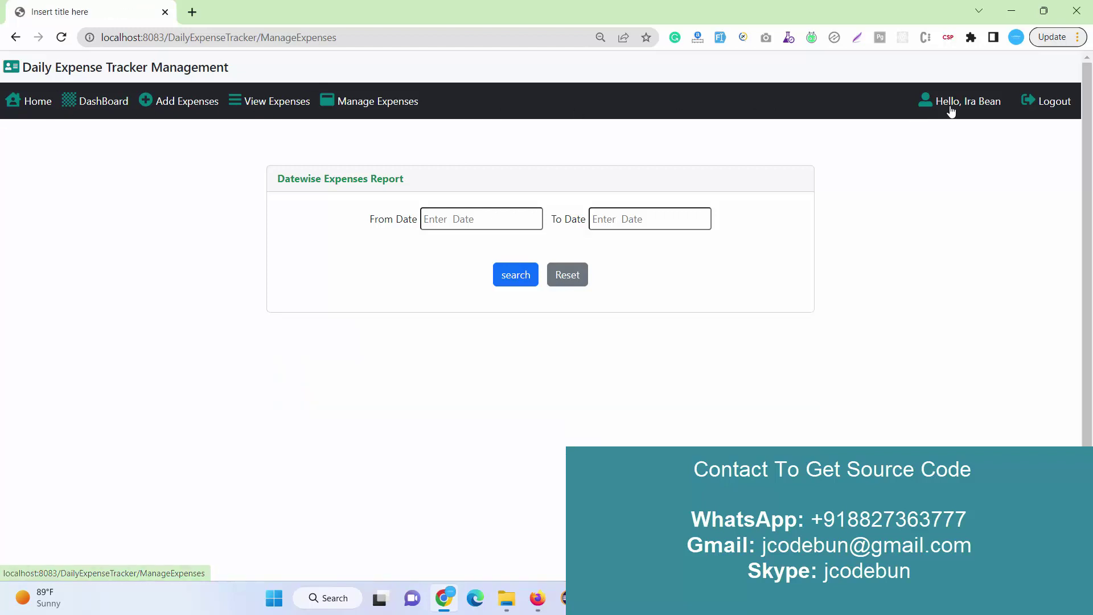
{"action": "left_click", "coordinate": [1048, 109]}
{"action": "left_click", "coordinate": [38, 103]}
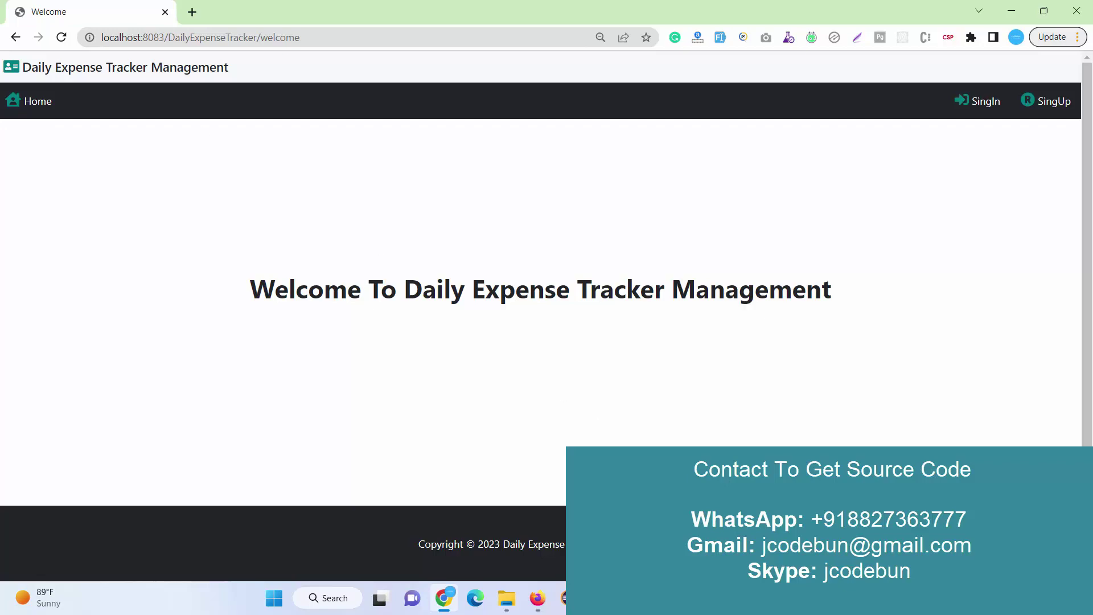
{"action": "key", "text": "alt+Tab"}
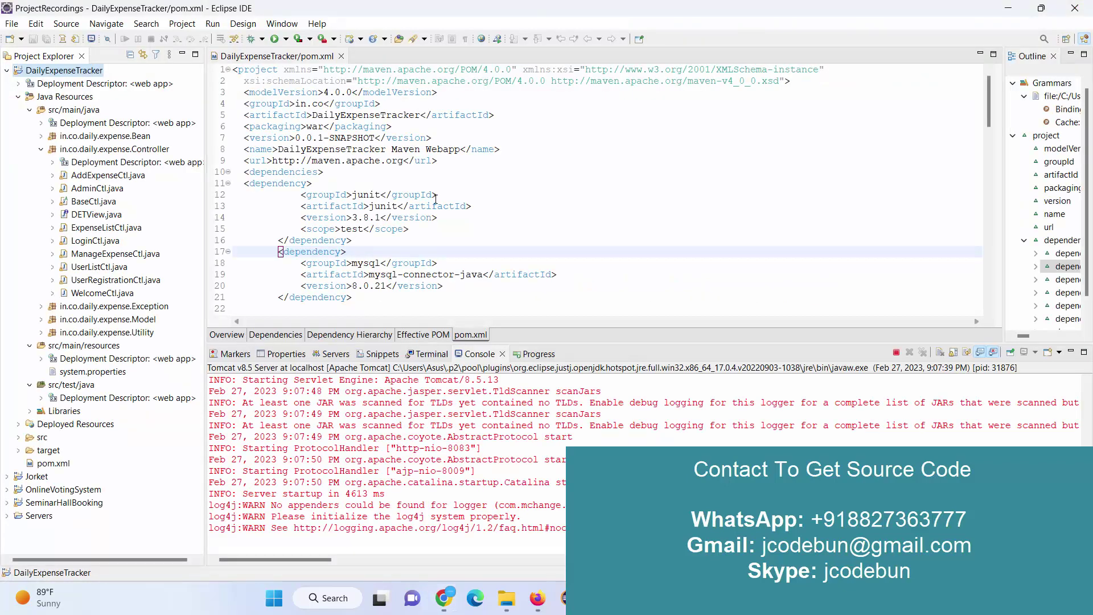